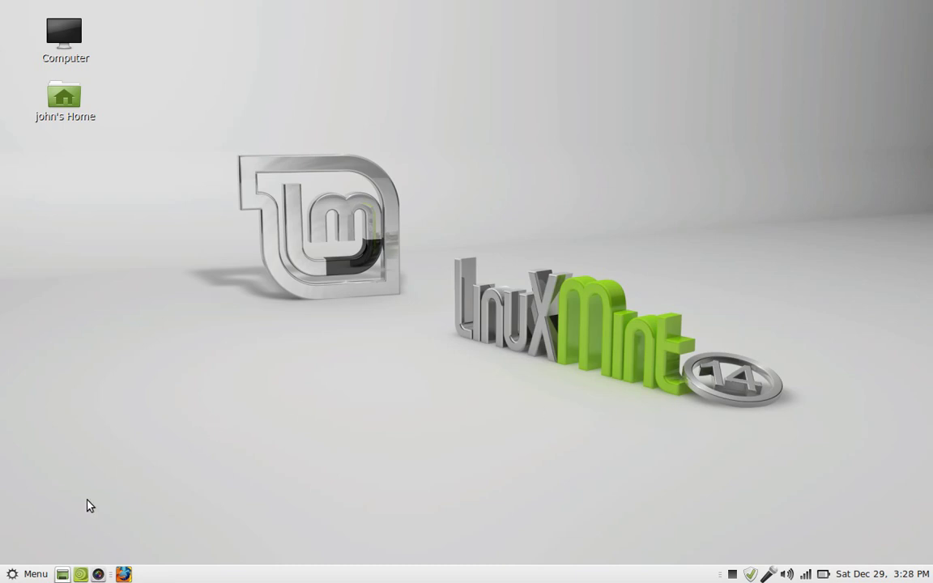
Open the Cinnamon Menu and browse the Office and Internet application categories.
click(12, 575)
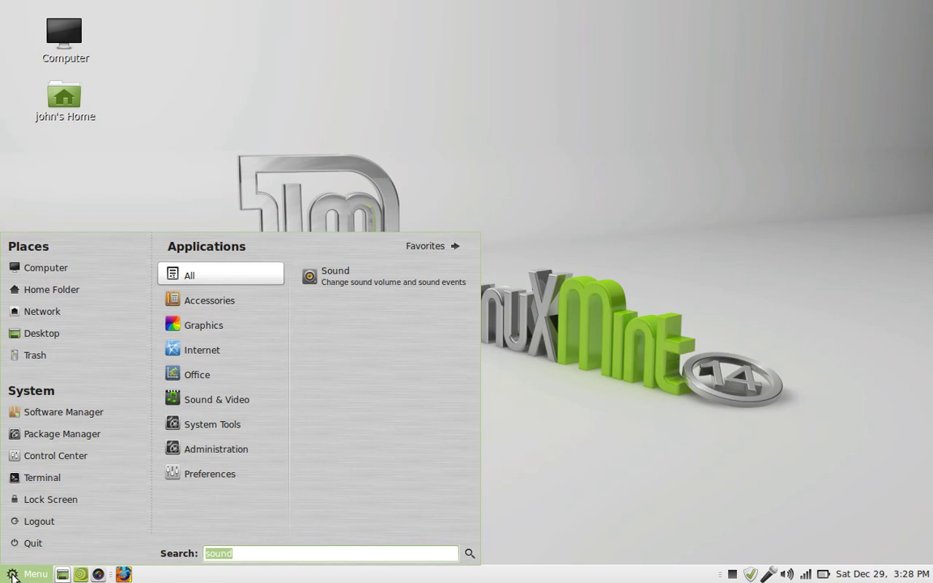
click(227, 375)
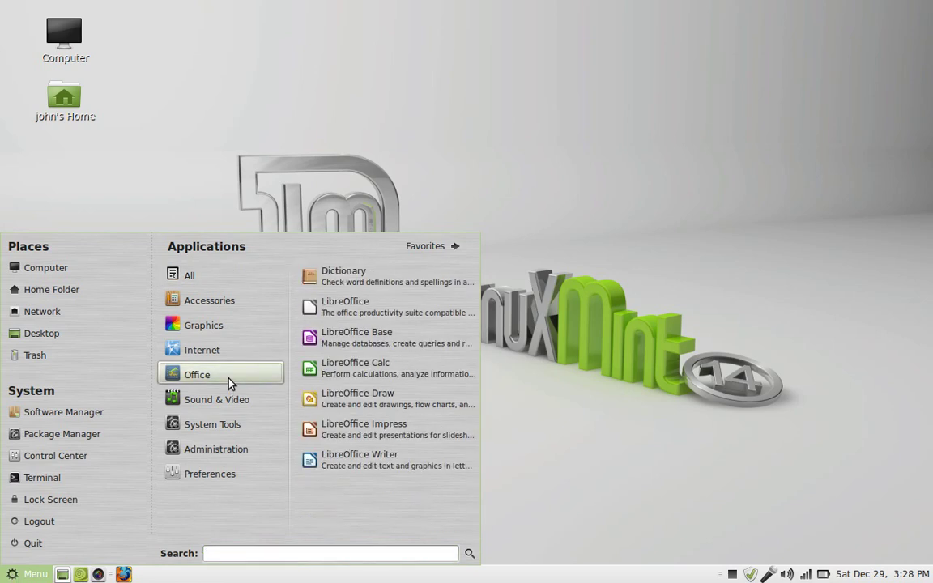
click(254, 356)
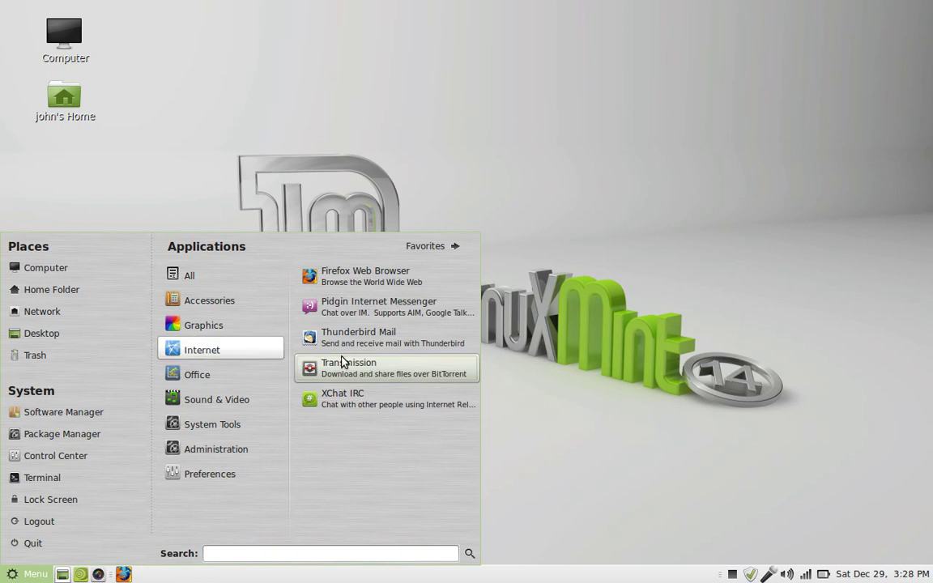
Launch Firefox, go to the Linux Mint Forums bookmark, and maximize the window.
click(396, 283)
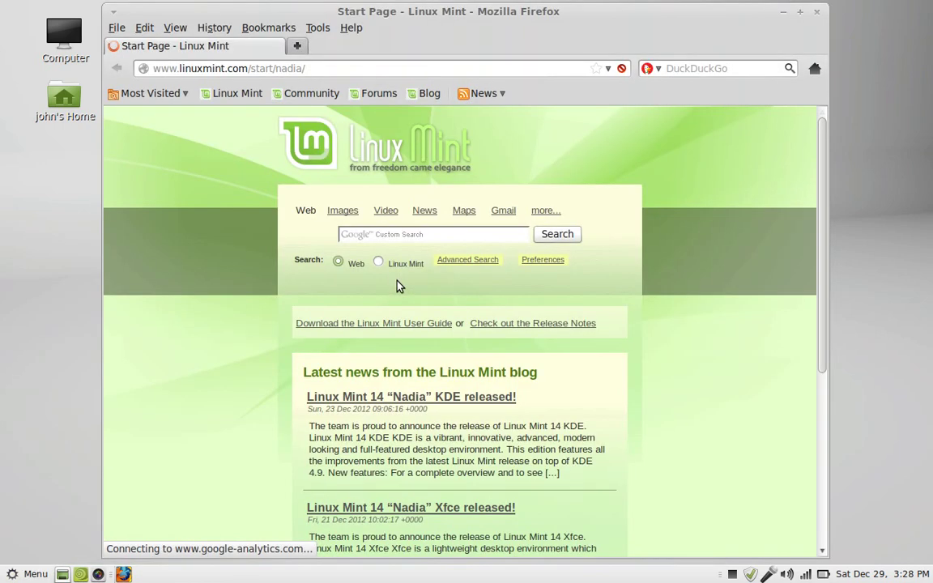
click(377, 93)
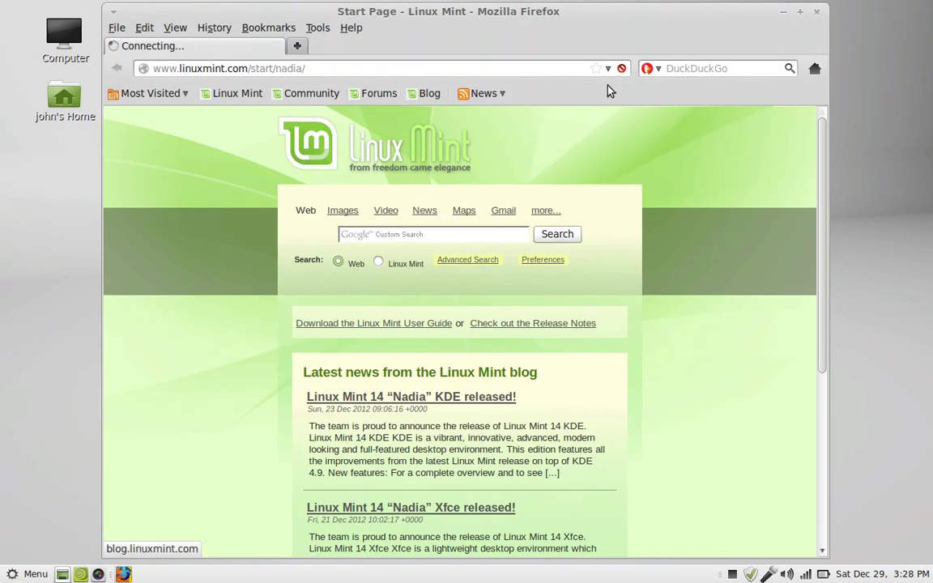
click(800, 12)
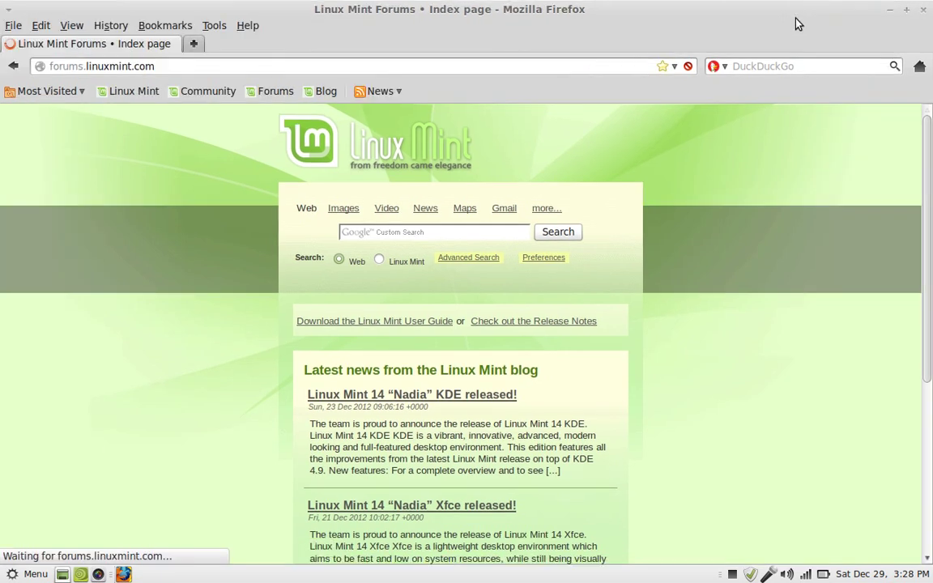
Load the CUPS 1.6.1 home page at localhost:631 in the address bar.
click(540, 65)
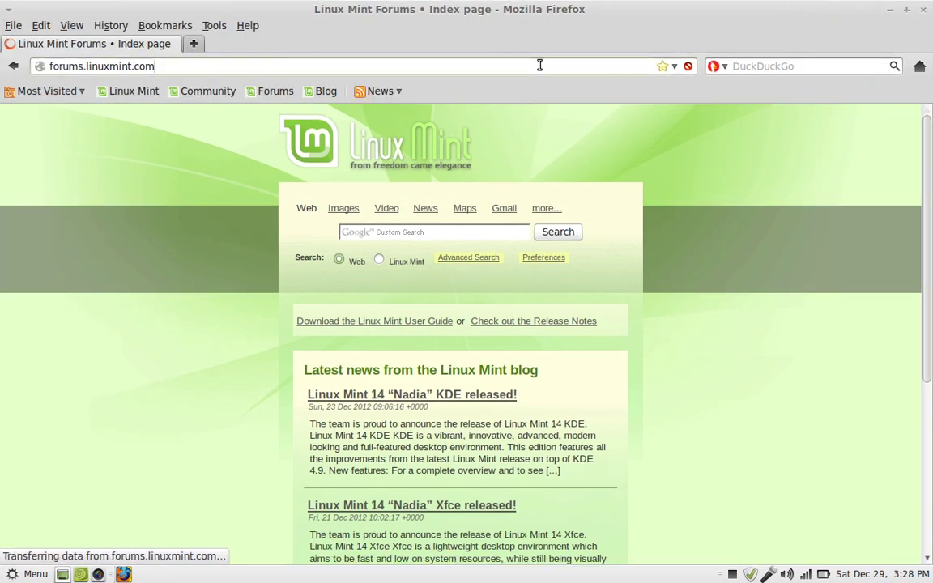
key(ctrl+a)
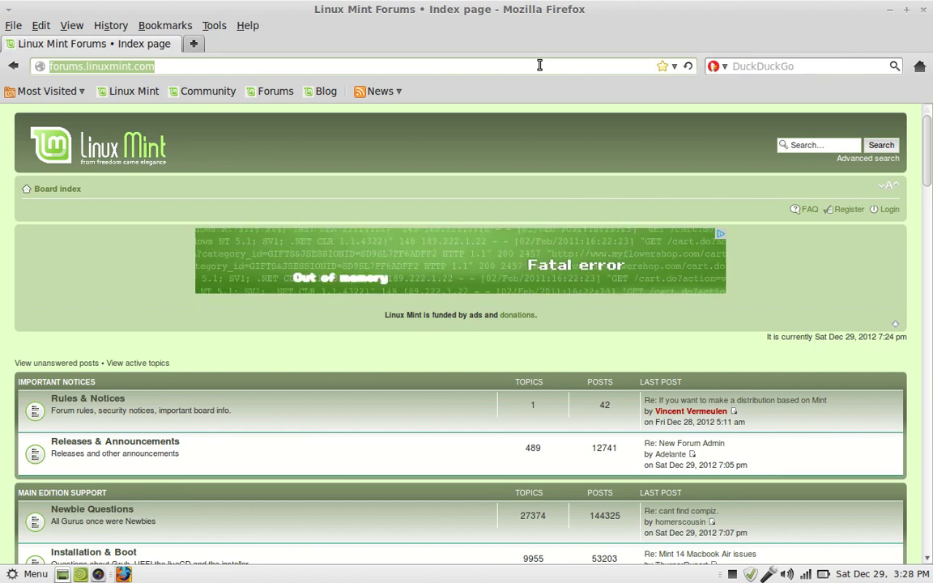
text(local)
text(a)
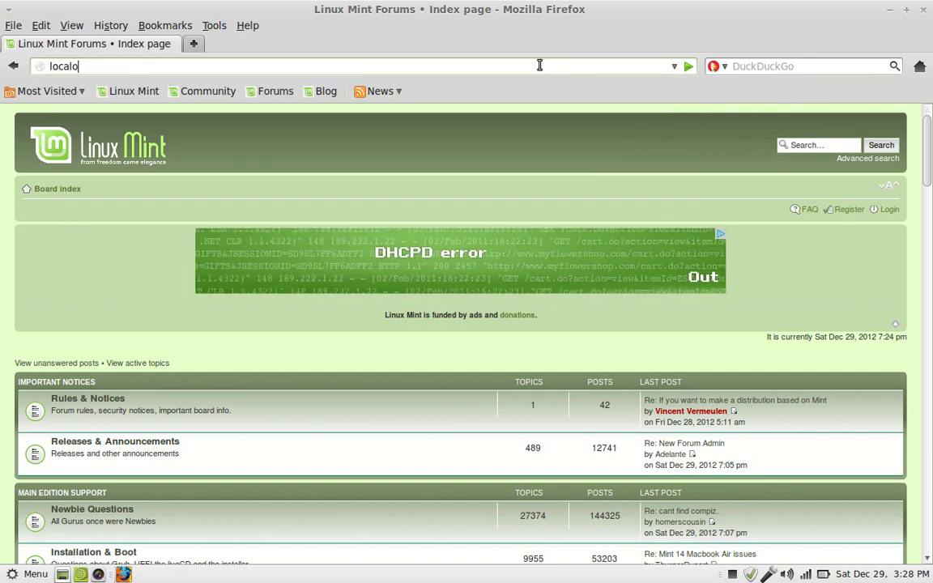
key(BackSpace)
text(host)
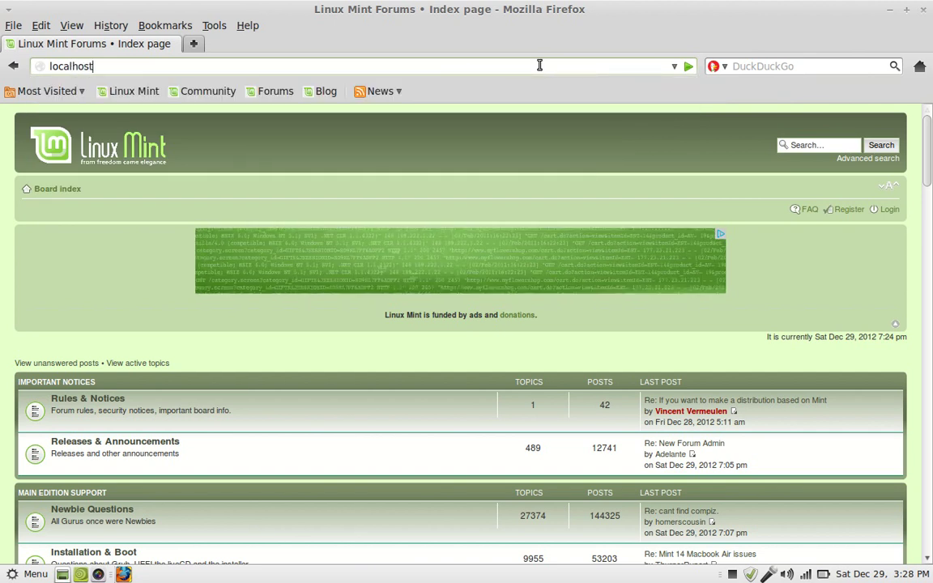
text(:631)
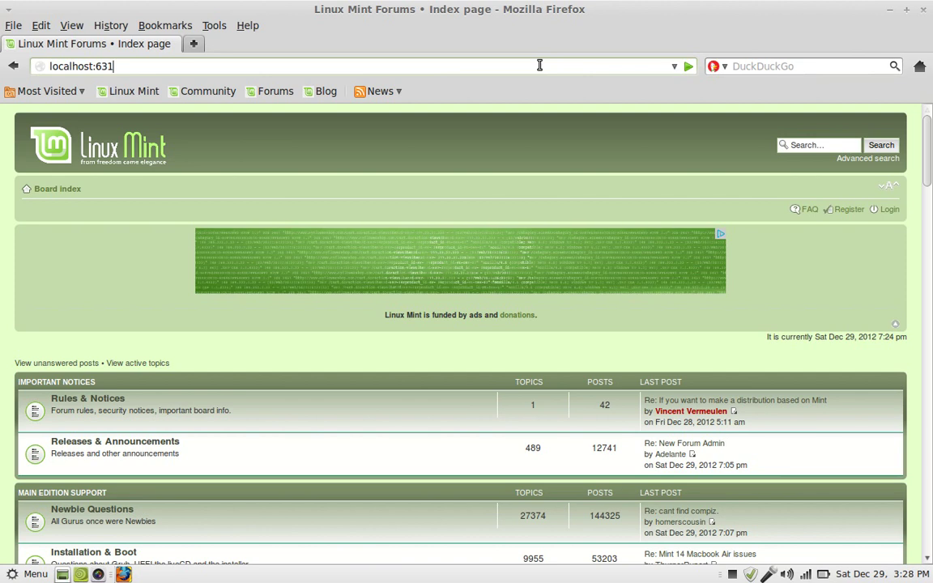
key(Return)
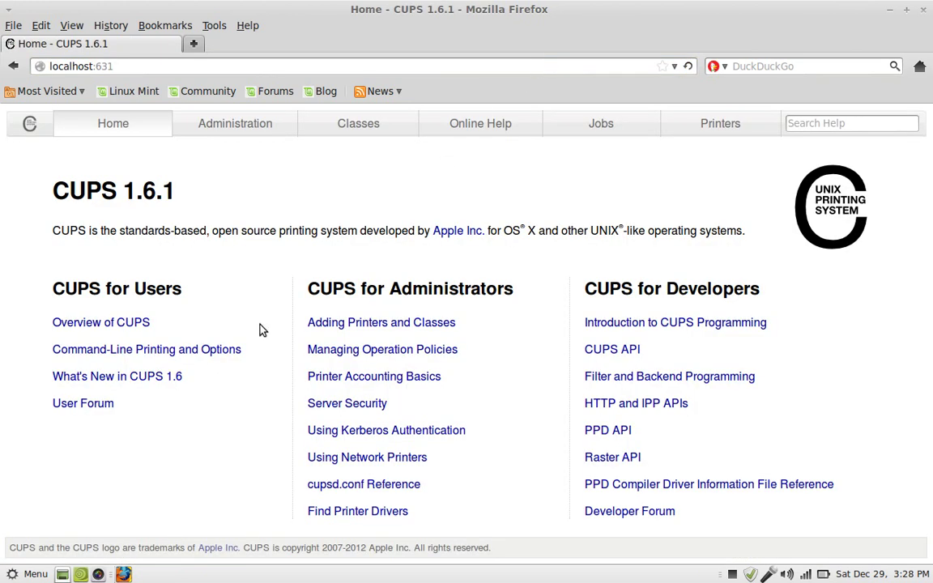
Search the menu for 'print' and open Printers to view HP-Fax and HP-Officejet-Pro-L7500, then close it.
click(12, 574)
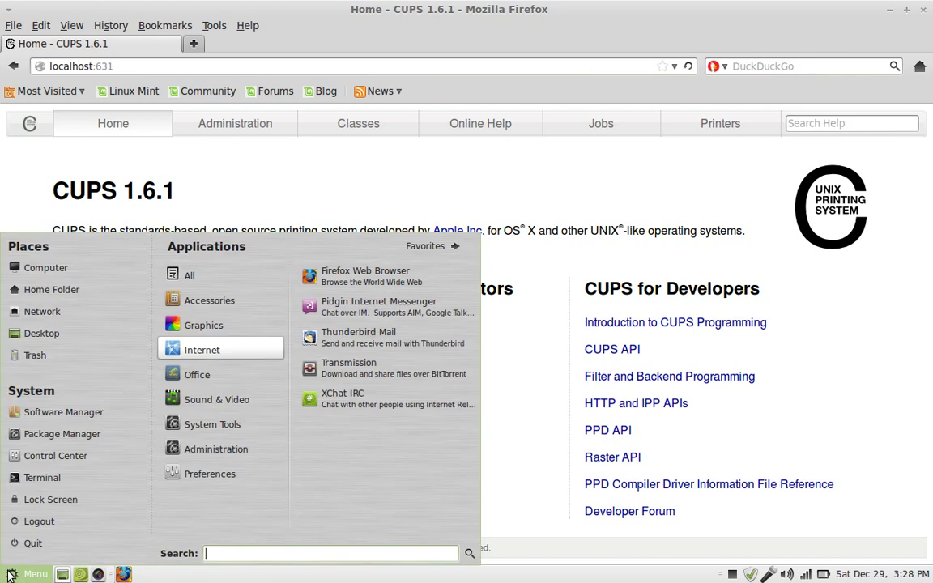
text(print)
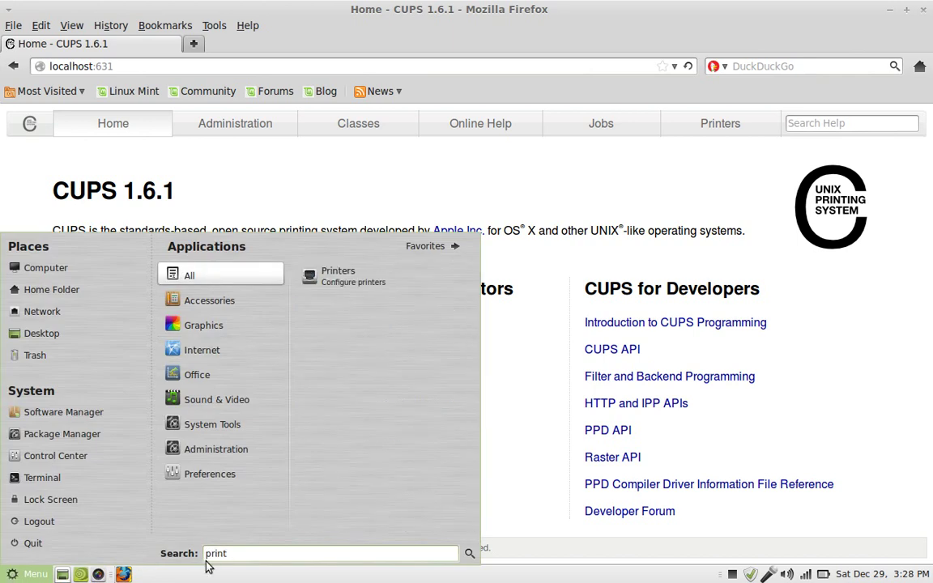
click(361, 277)
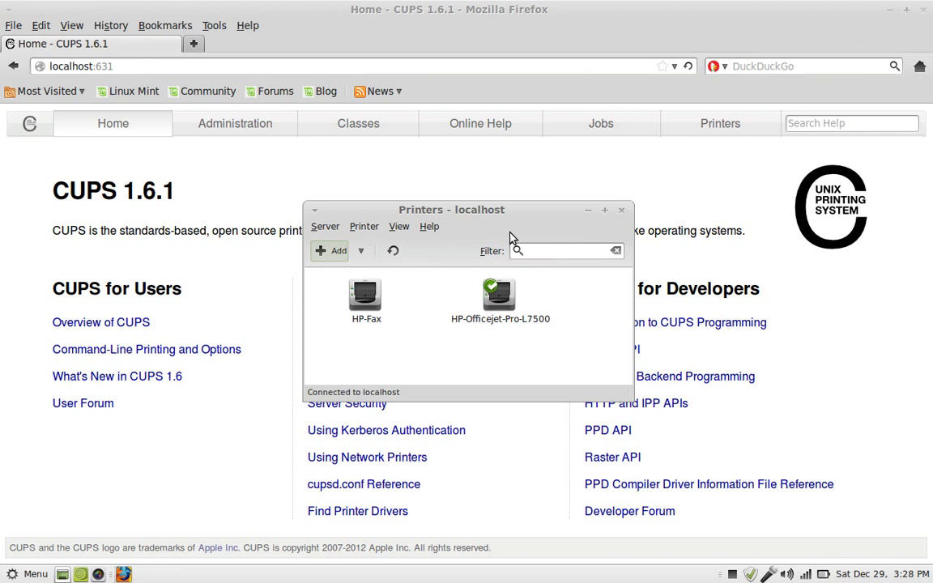
click(620, 211)
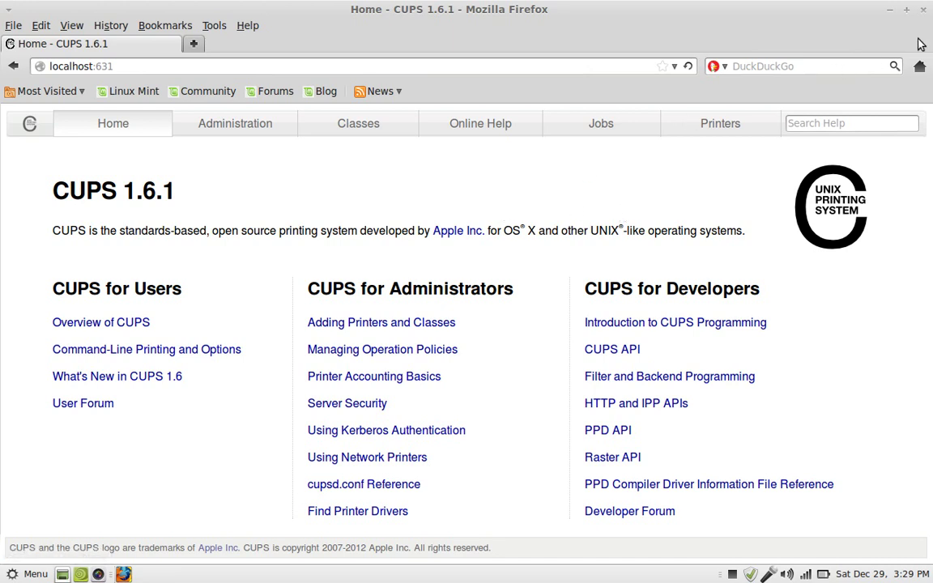
Close the Firefox window and reopen the main application menu.
click(924, 8)
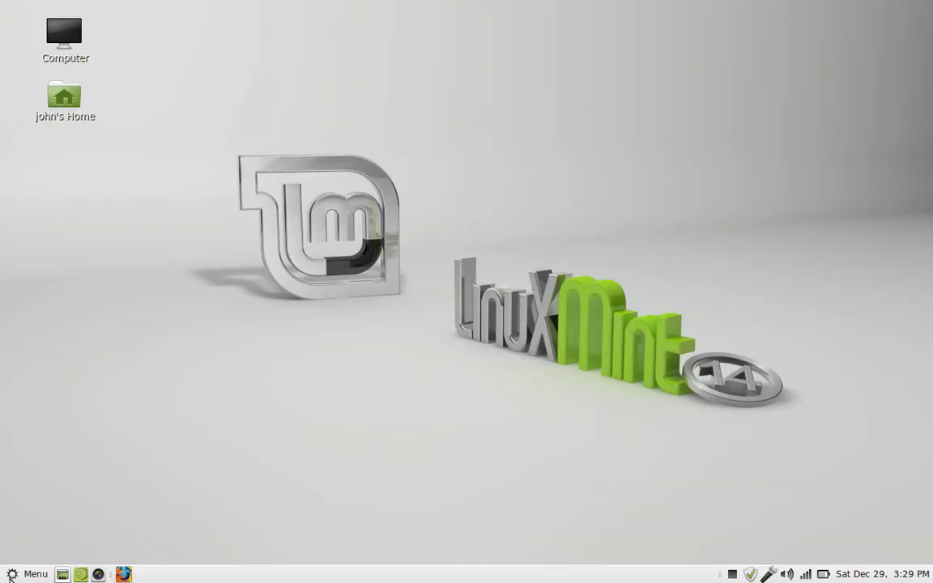
click(11, 575)
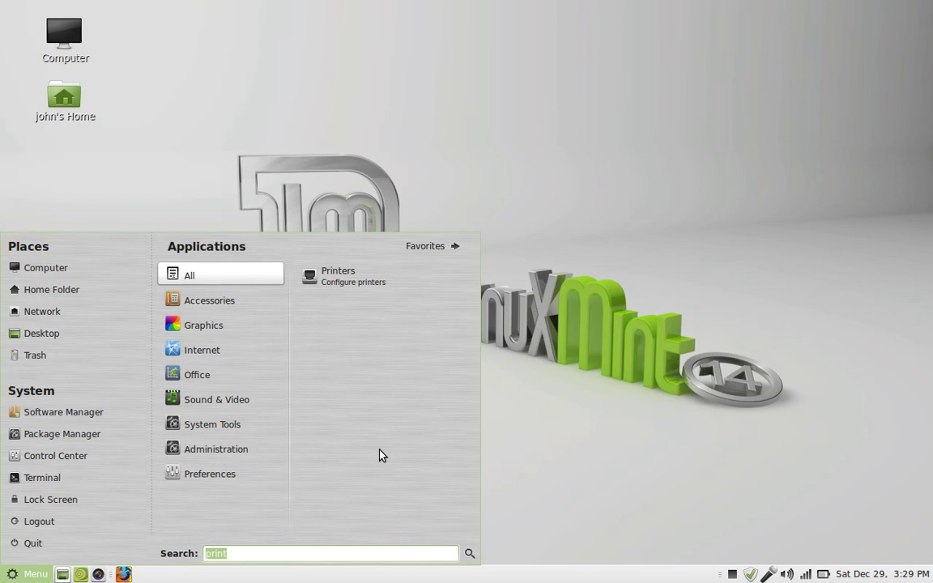
Launch Control Center and start System Information from its Hardware section.
click(77, 459)
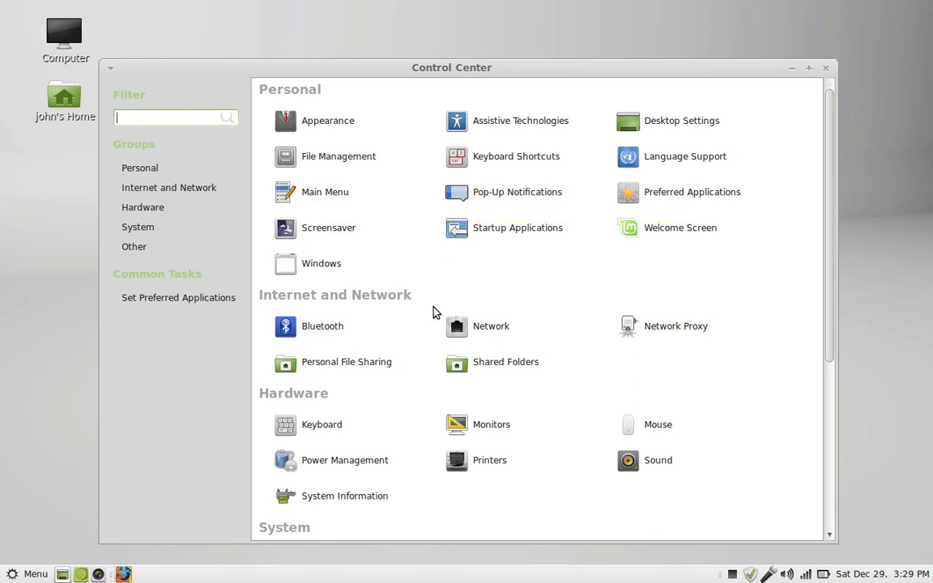
click(344, 508)
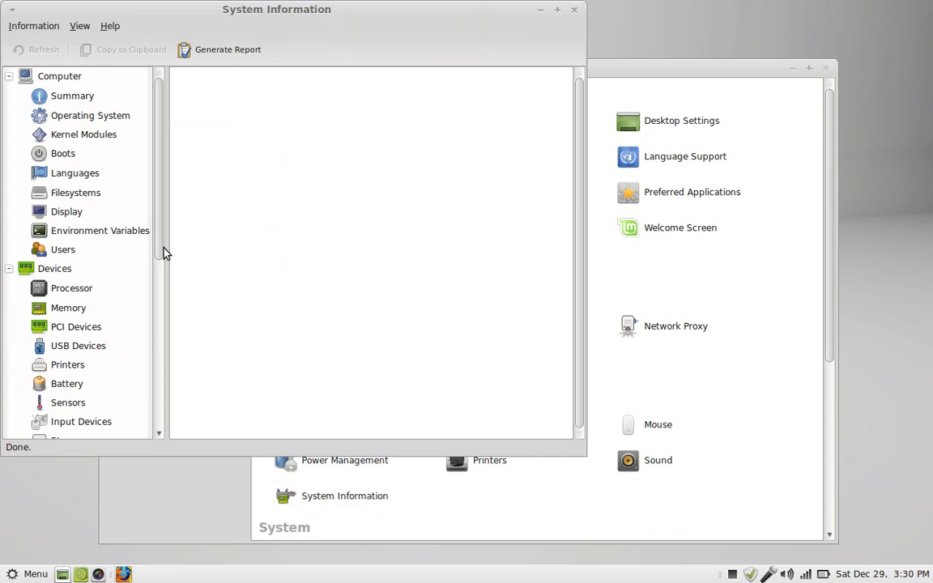
List PCI Devices in System Information, down to the Broadcom BCM4322 wireless controller.
click(72, 330)
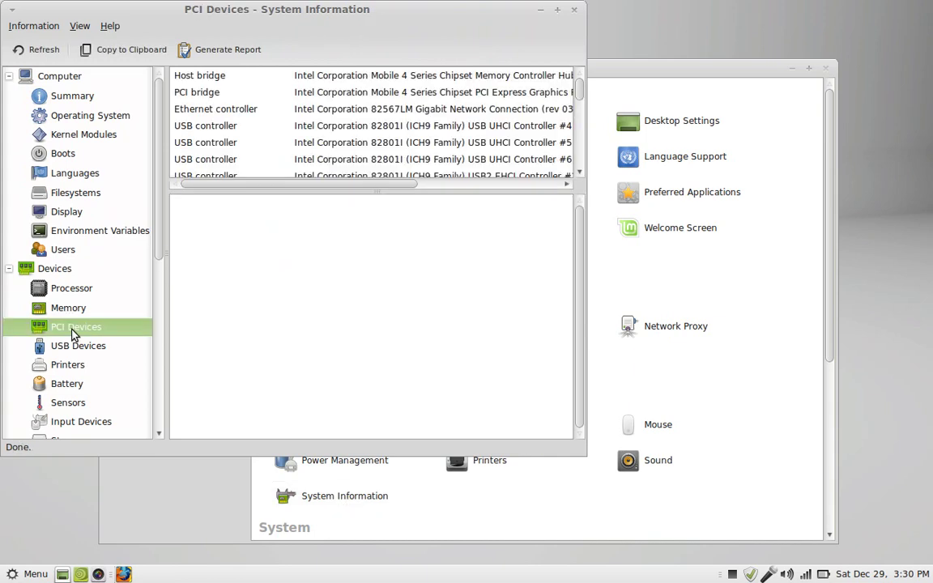
click(580, 172)
drag(580, 173, 580, 173)
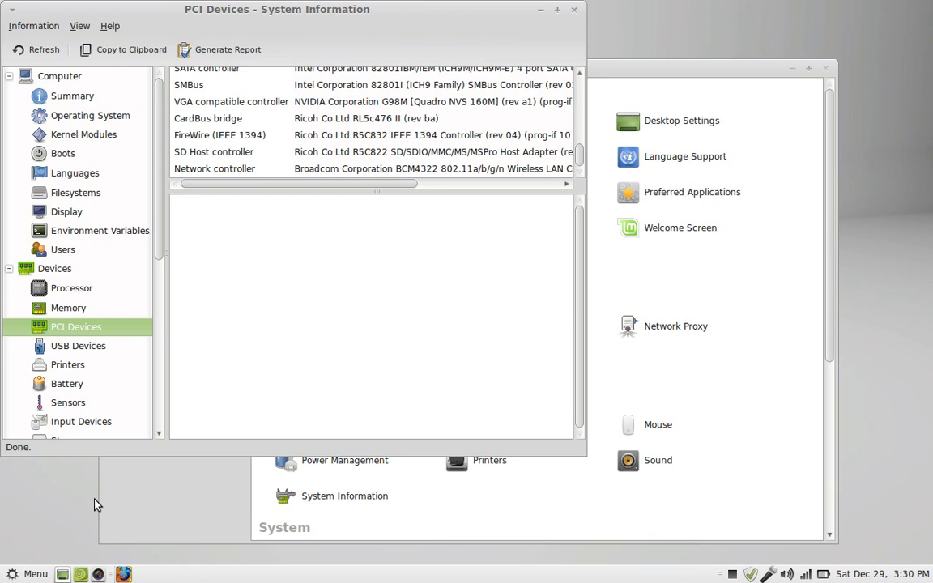
click(13, 575)
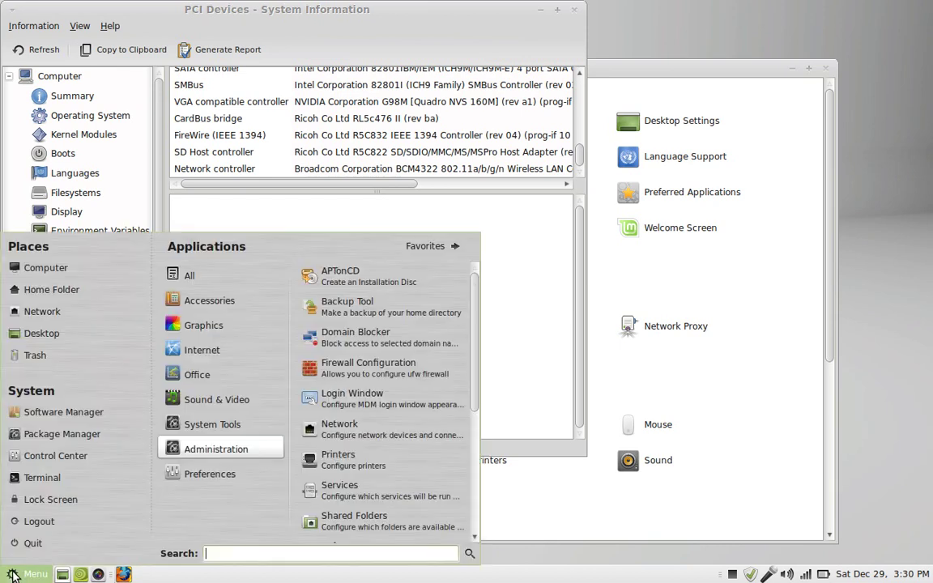
Run Synaptic as superuser with the admin password and quick-filter packages by 'bcm'.
click(60, 436)
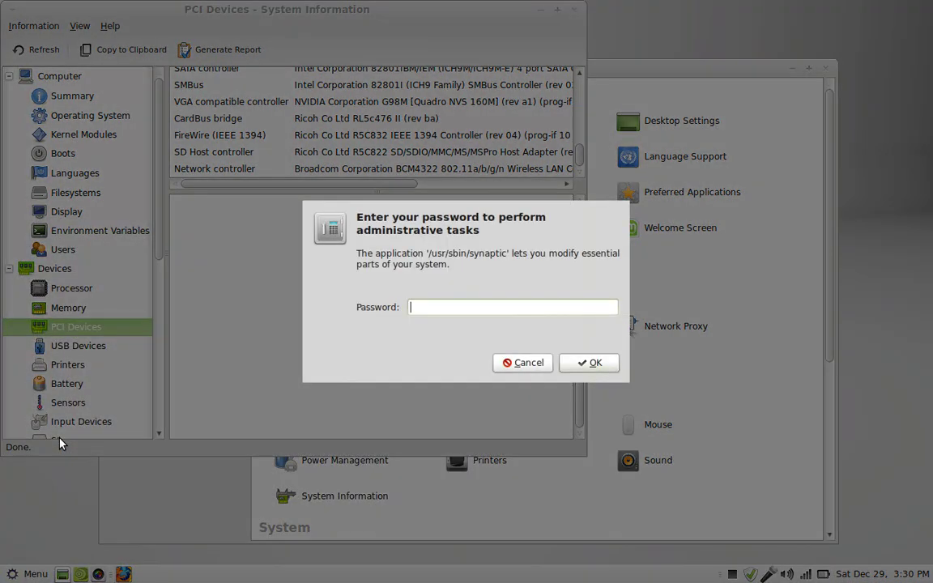
text(****)
key(Return)
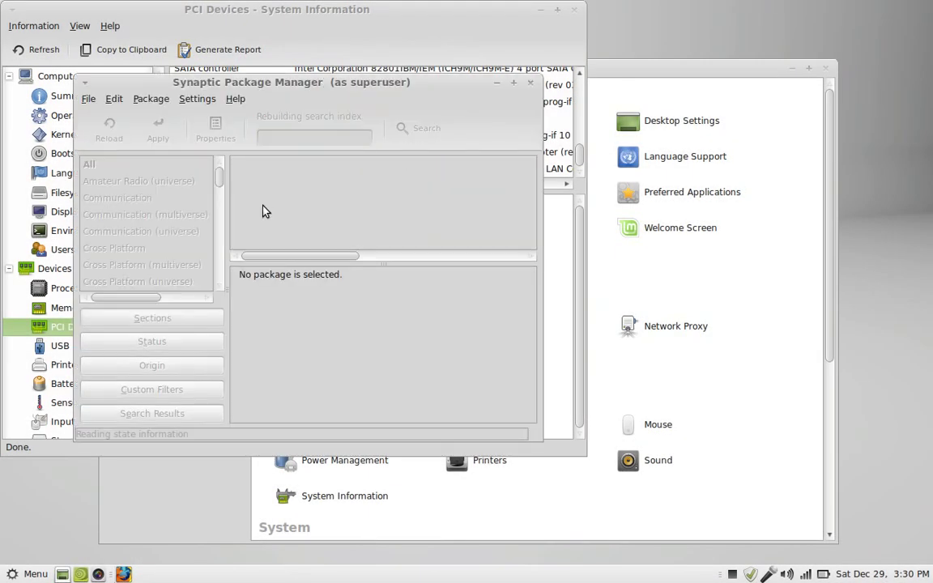
click(314, 140)
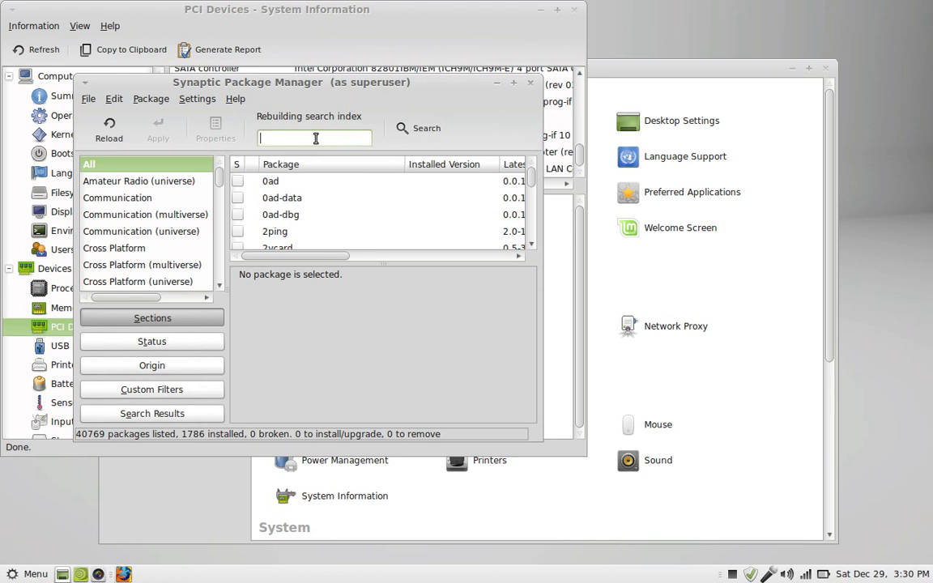
text(bcm)
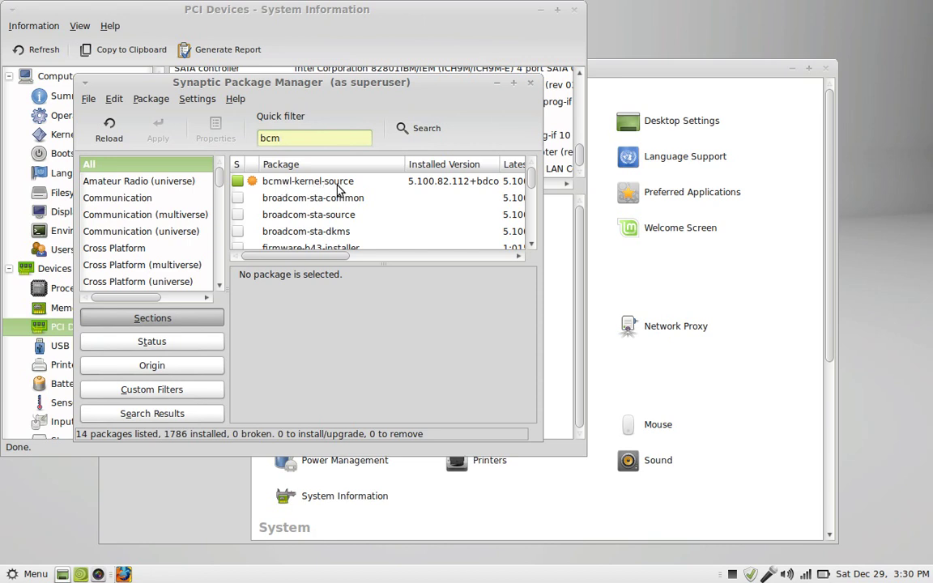
Close Synaptic and review Hardinfo's USB Devices, Printers, Battery, Sensors, then Display (1280x800, X.Org 1.13.0).
click(531, 83)
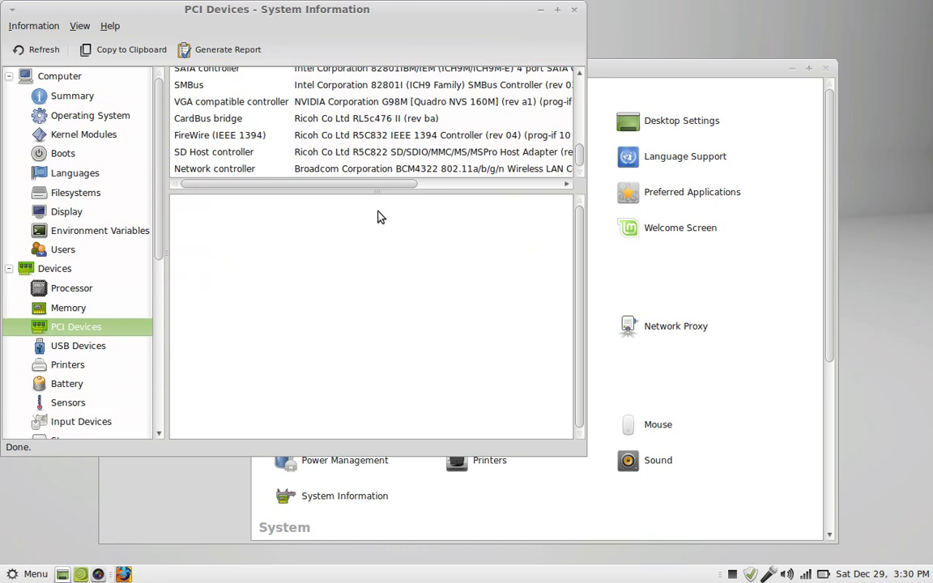
click(81, 349)
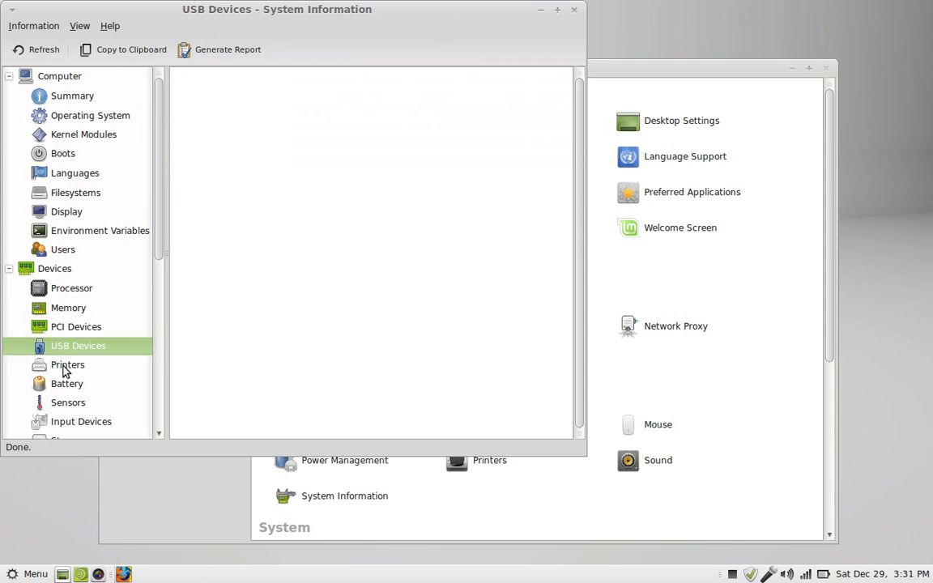
click(64, 370)
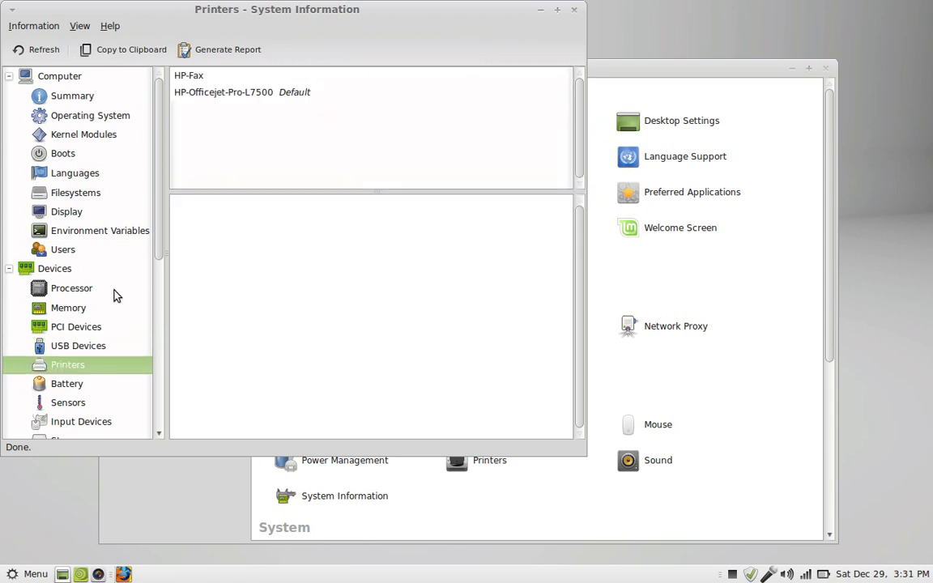
click(59, 388)
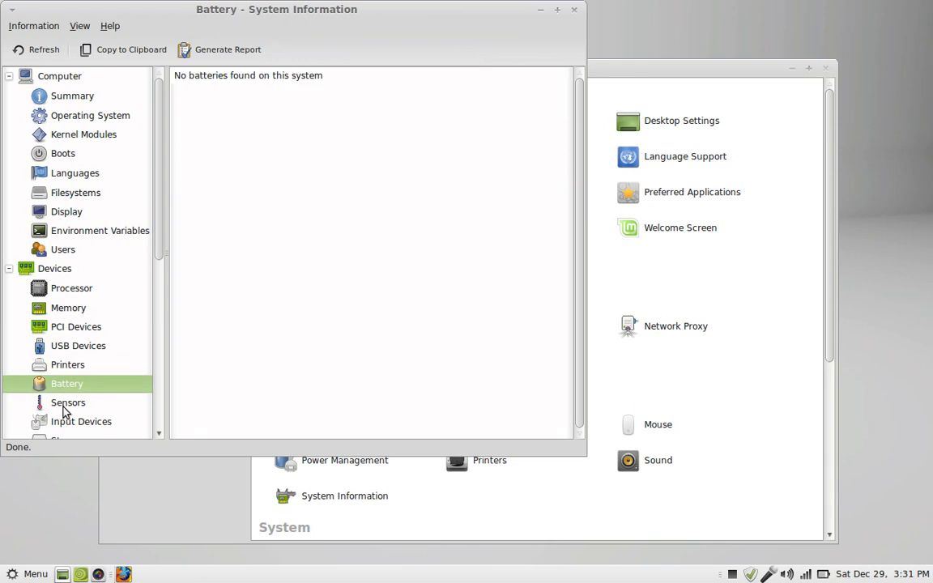
click(69, 407)
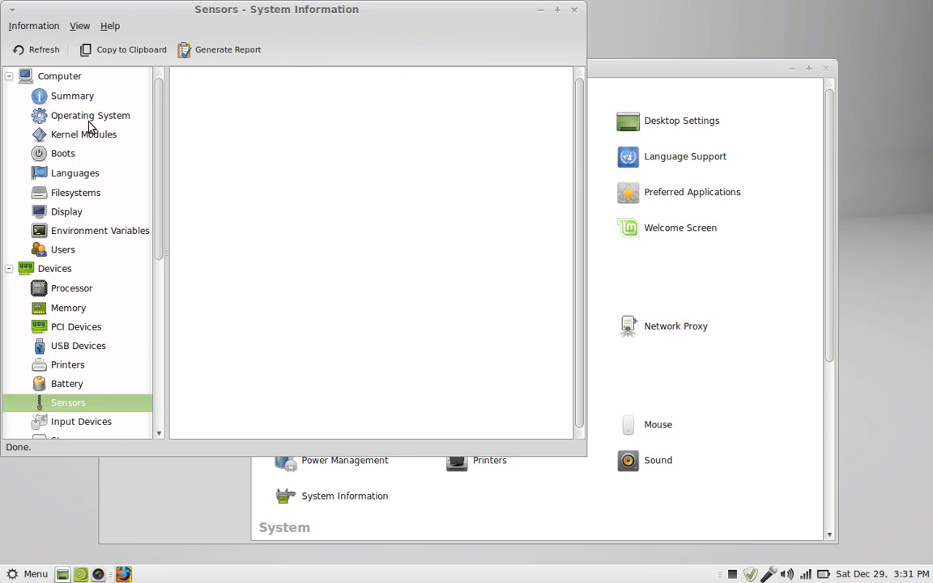
click(64, 79)
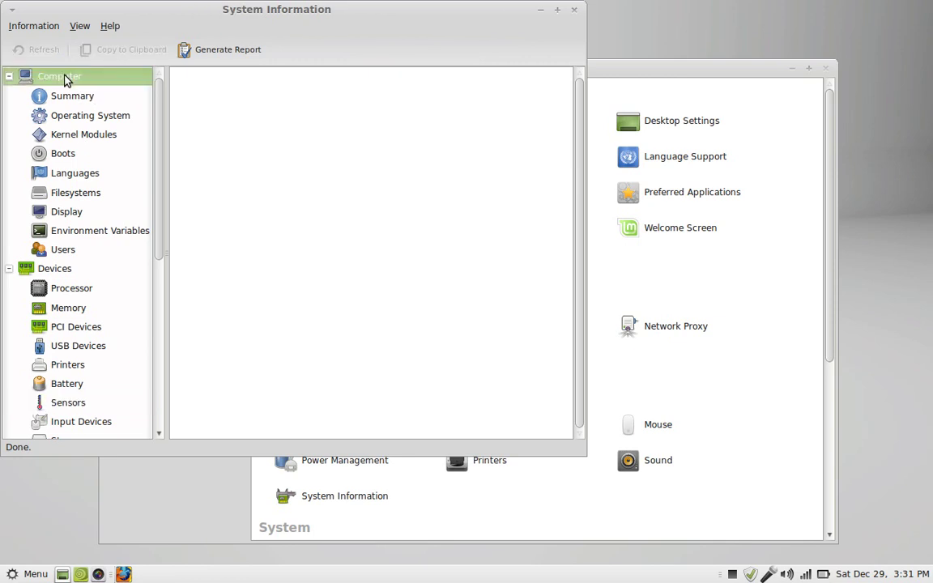
click(72, 212)
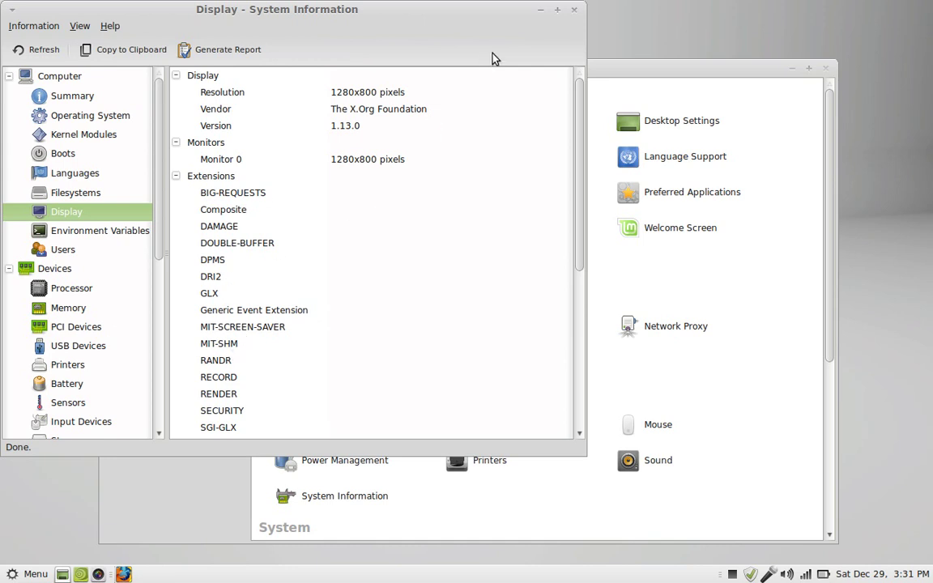
Close System Information and review Power Management's On Battery Power, On AC Power and General tabs.
click(574, 11)
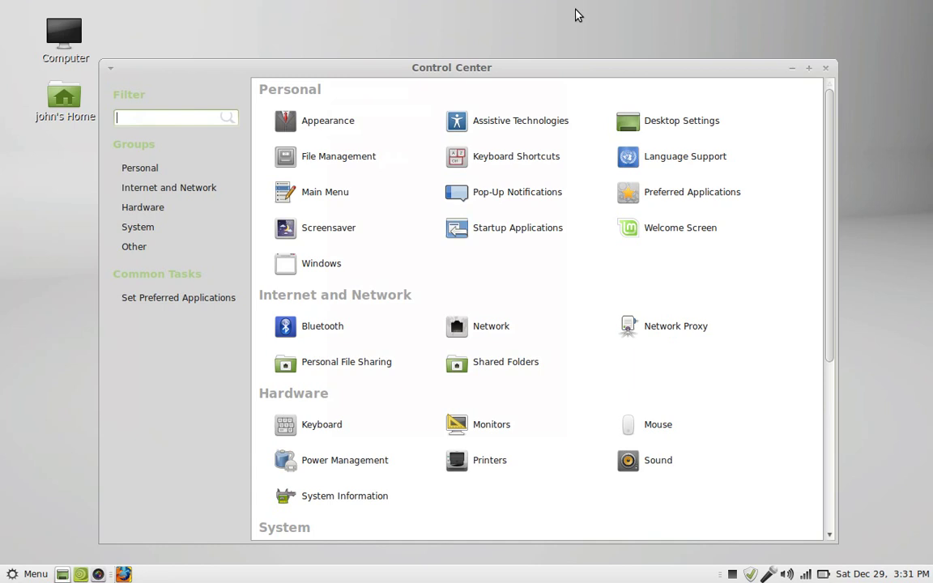
click(325, 459)
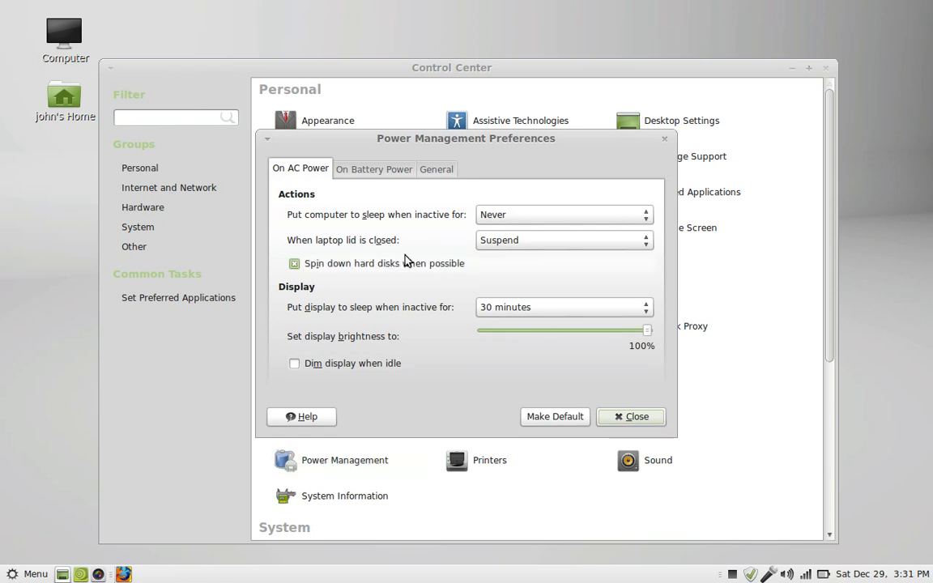
click(377, 176)
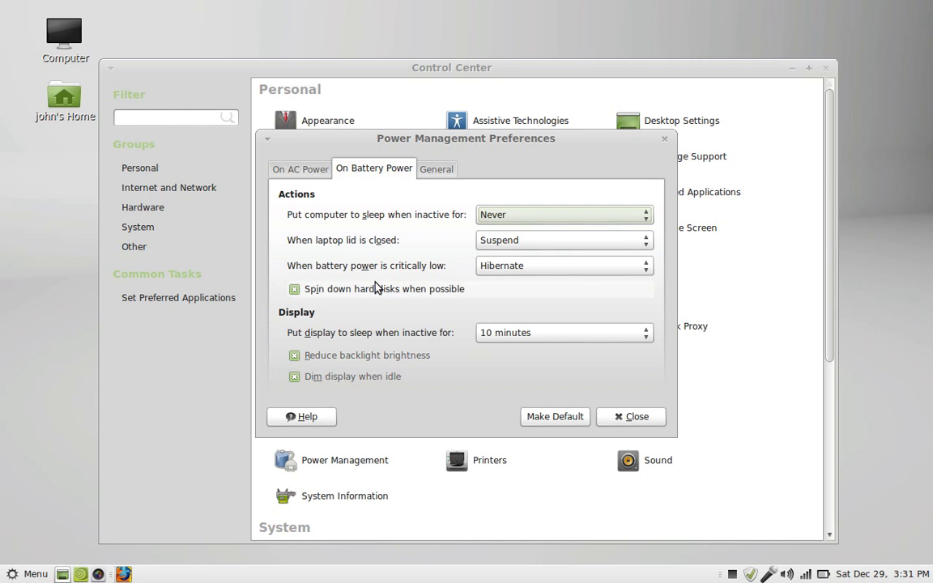
click(295, 168)
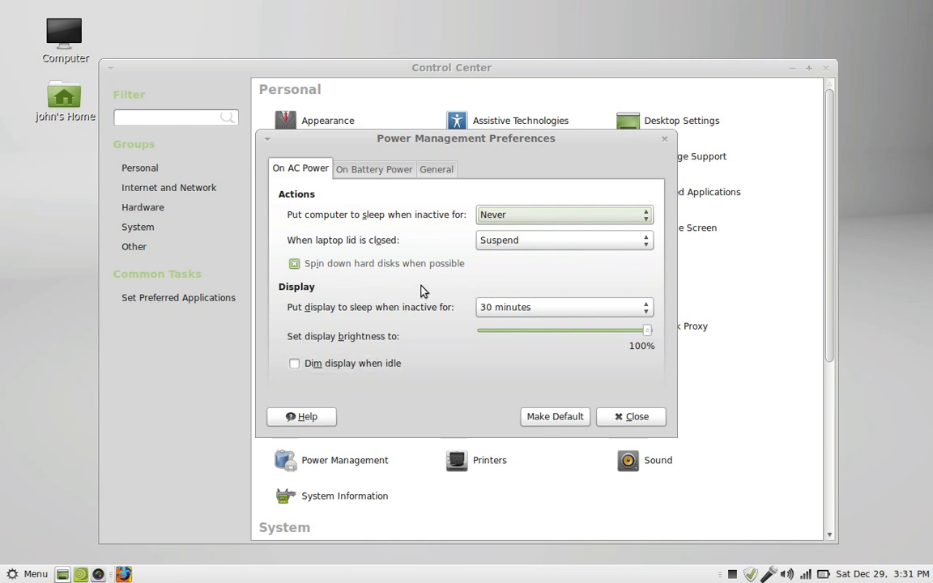
click(438, 170)
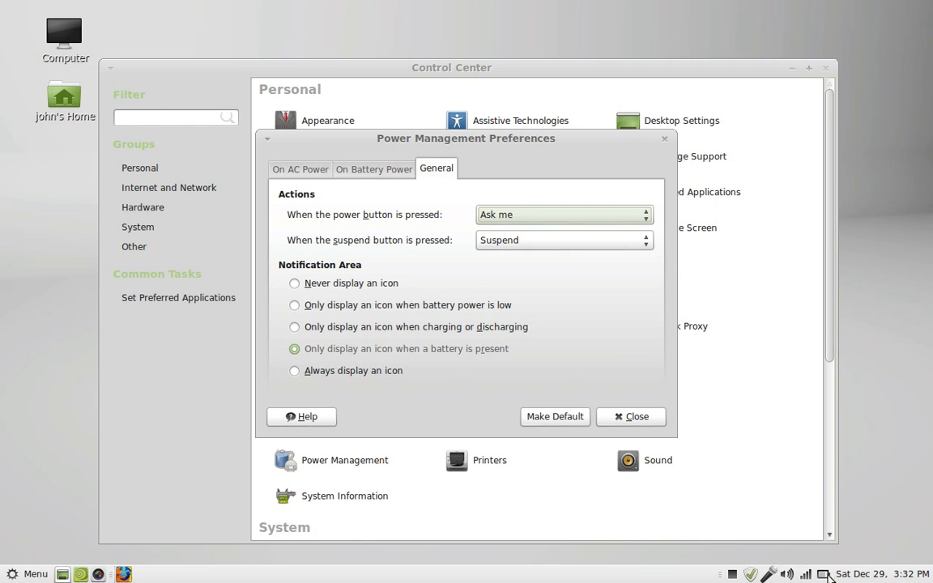
mouse_move(827, 576)
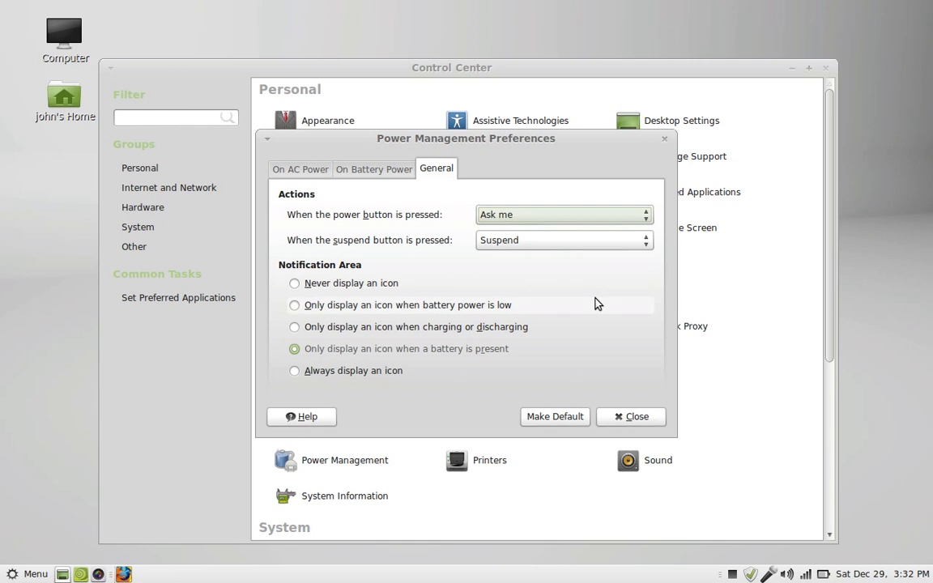
click(640, 416)
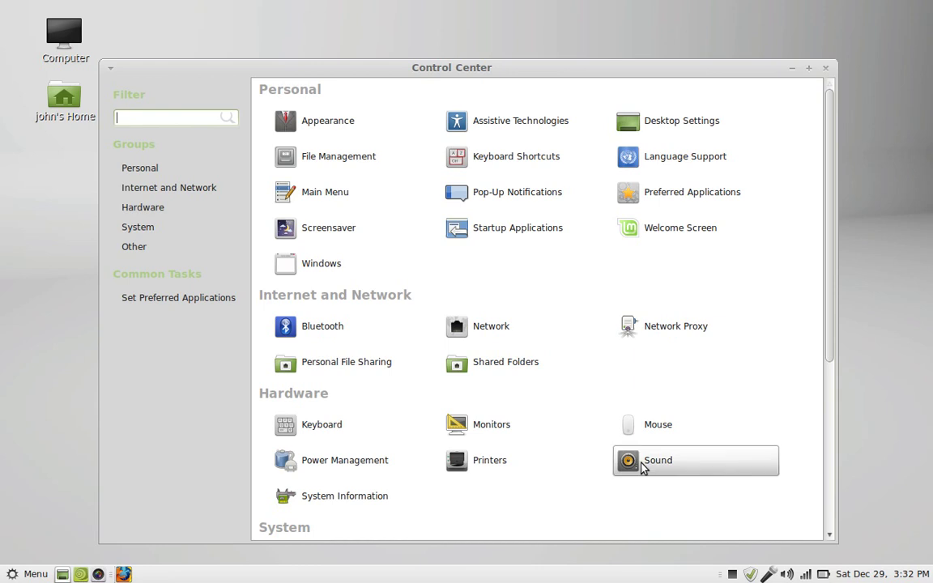
Open Sound Preferences and review the Hardware and Input tabs.
click(642, 464)
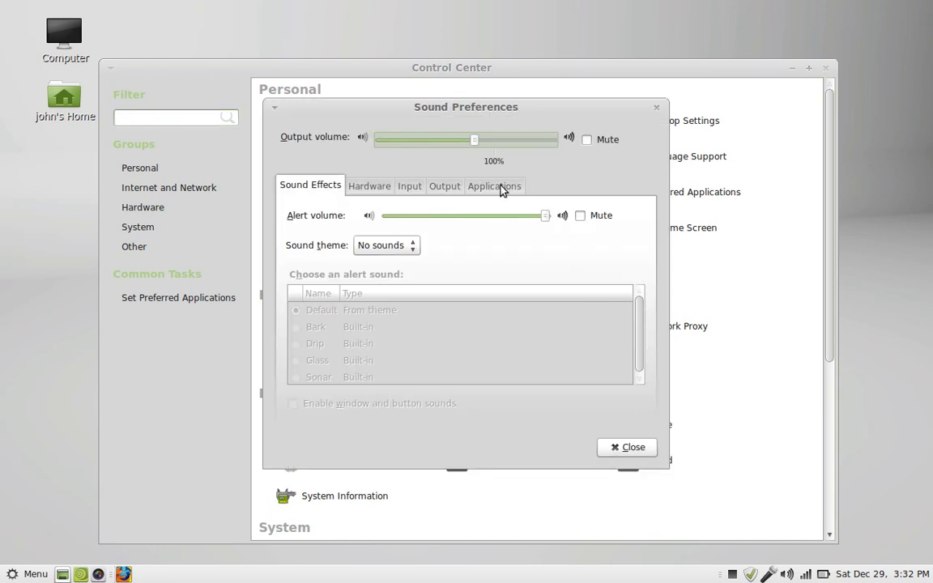
click(378, 191)
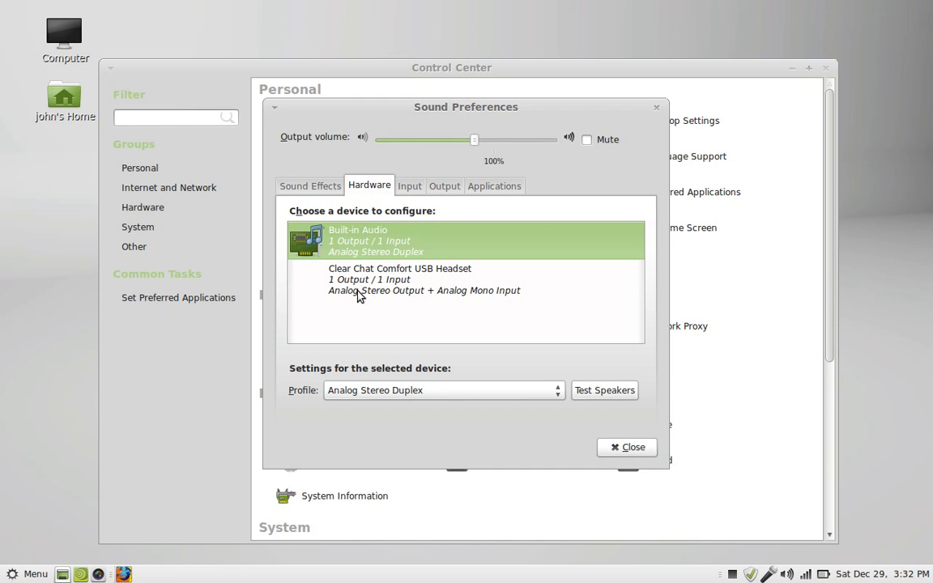
click(411, 188)
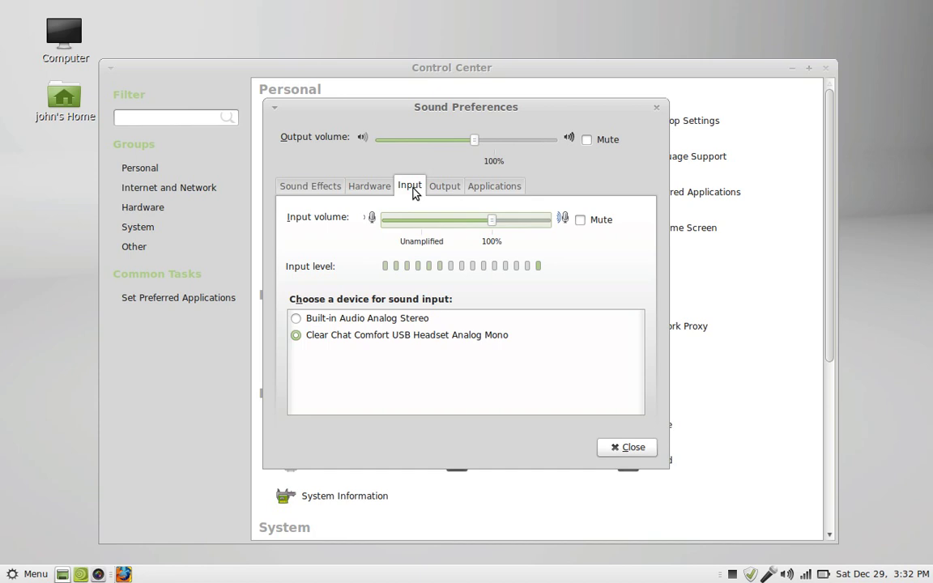
click(370, 190)
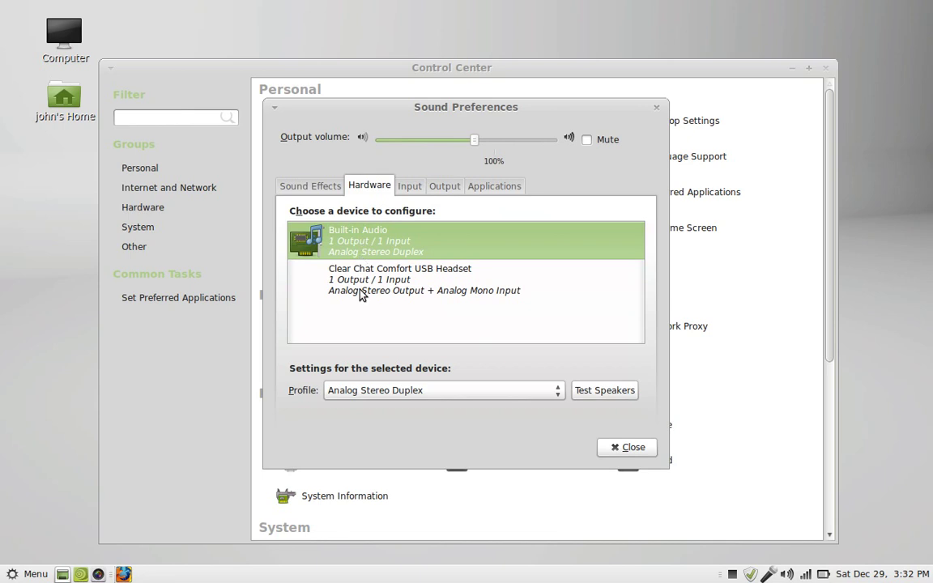
Switch sound output to the Clear Chat Comfort USB Headset and close Sound Preferences.
click(444, 188)
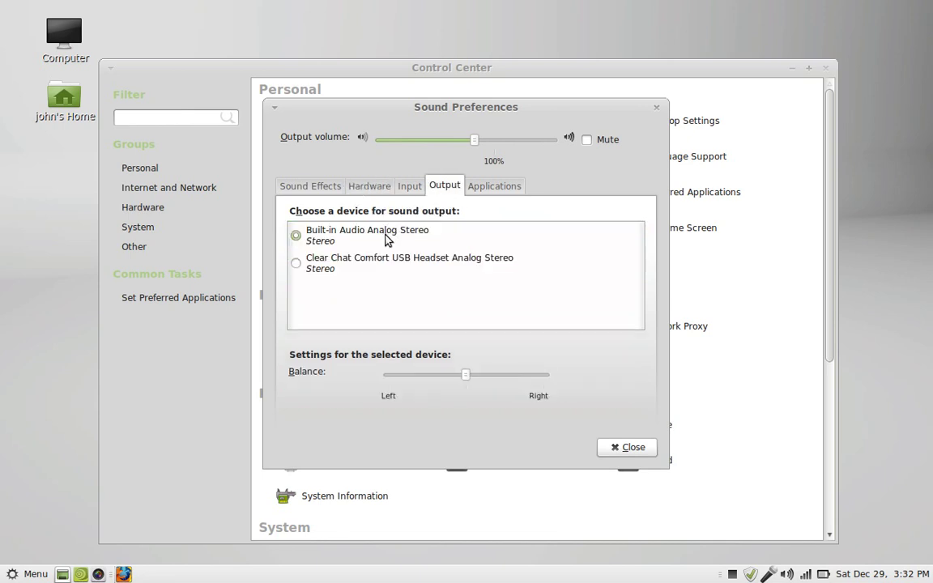
click(324, 267)
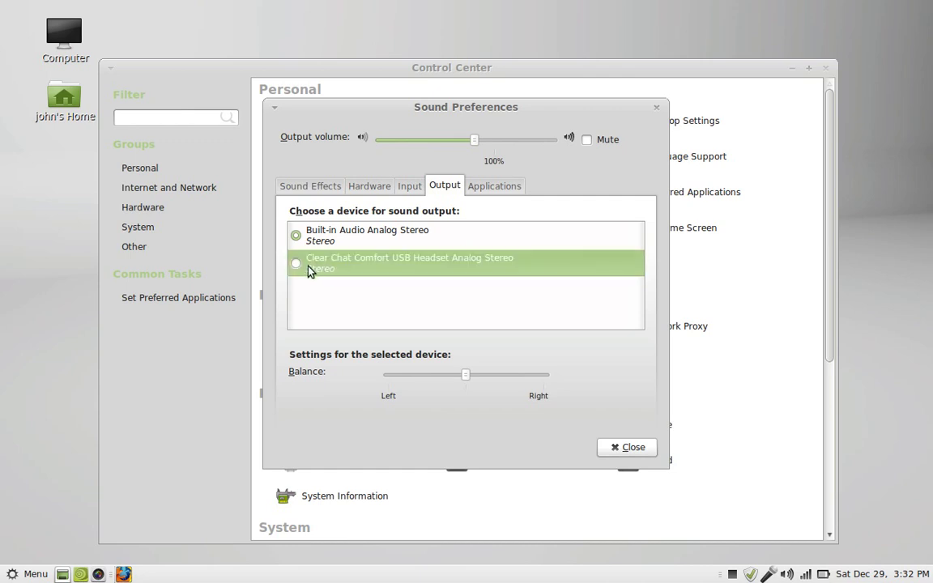
click(295, 266)
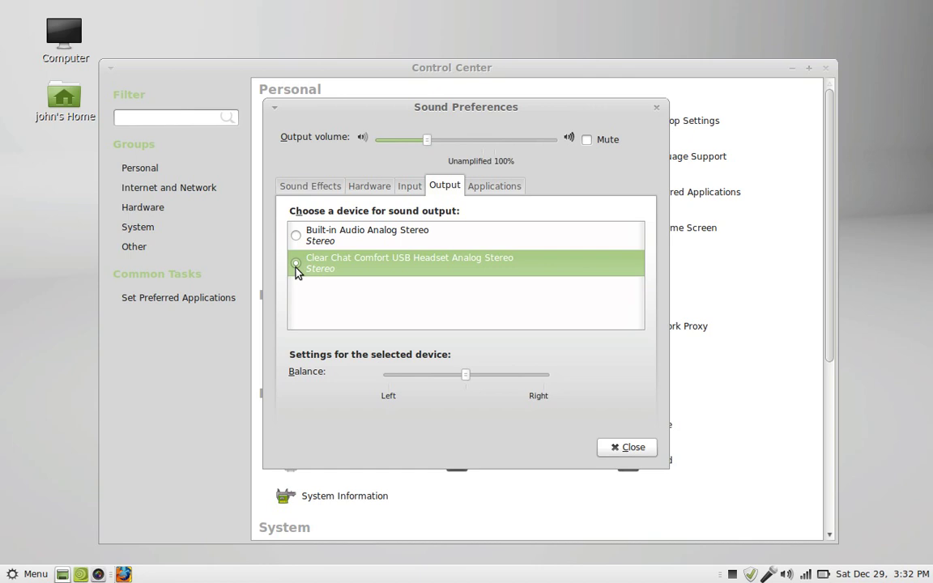
click(605, 446)
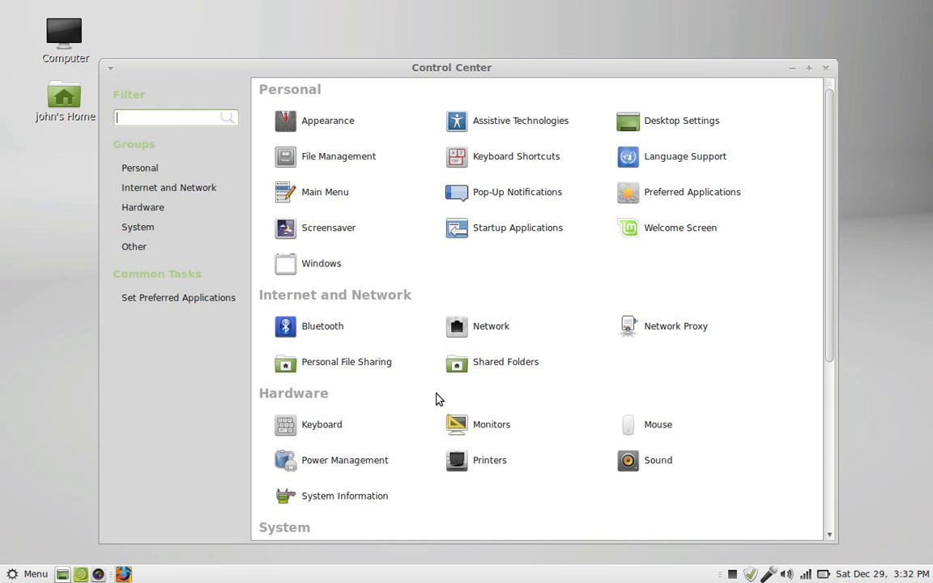
Minimise the Control Center, relaunch it from the menu, close it, then show the Preferences applications.
click(791, 73)
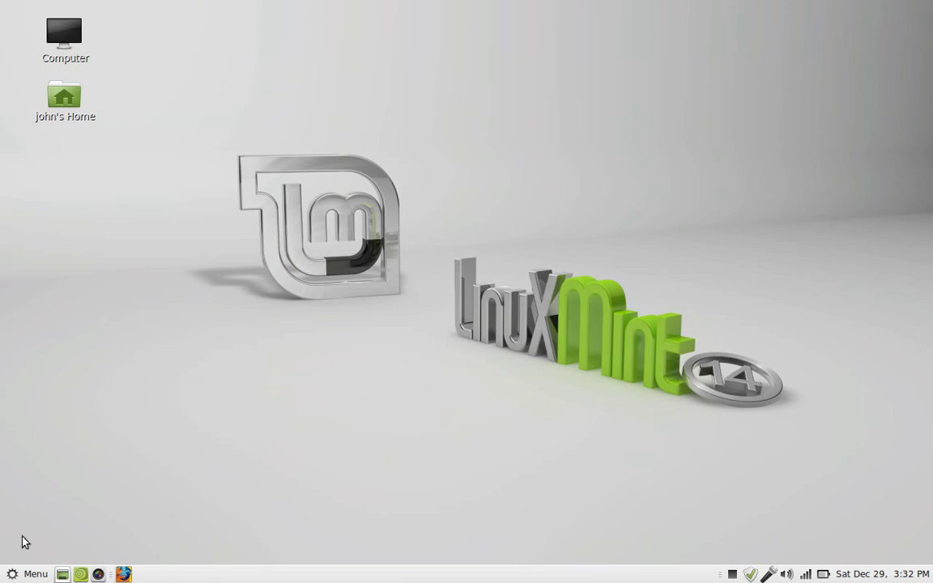
click(12, 575)
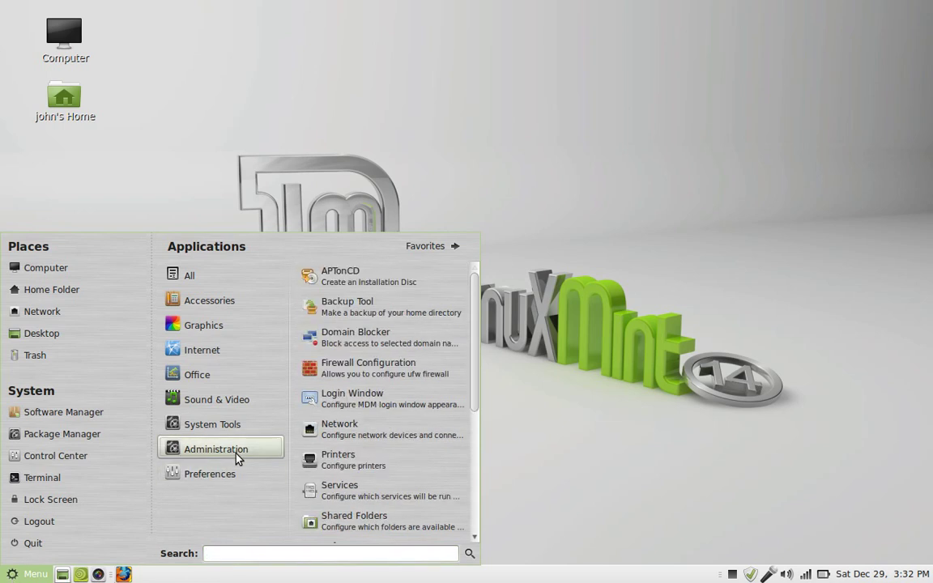
click(78, 454)
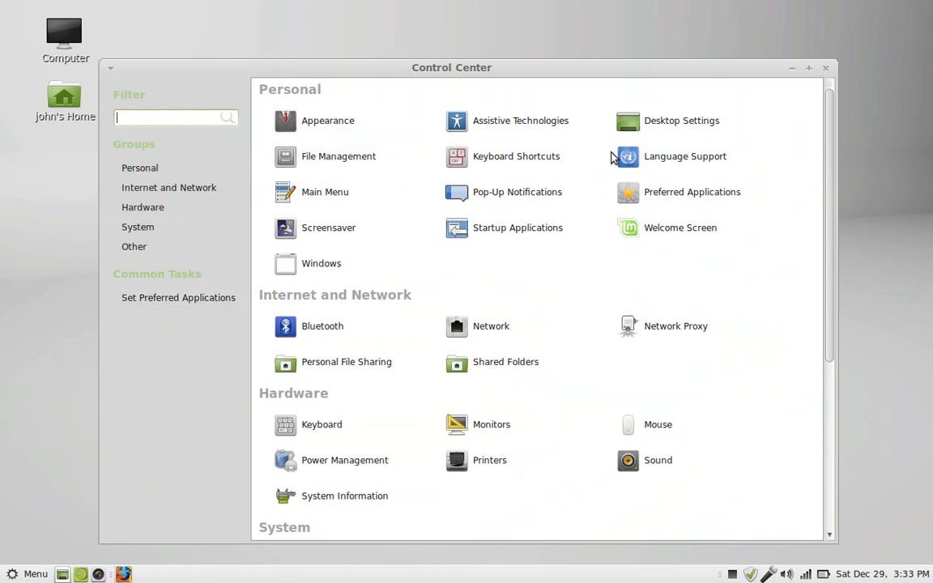
click(825, 68)
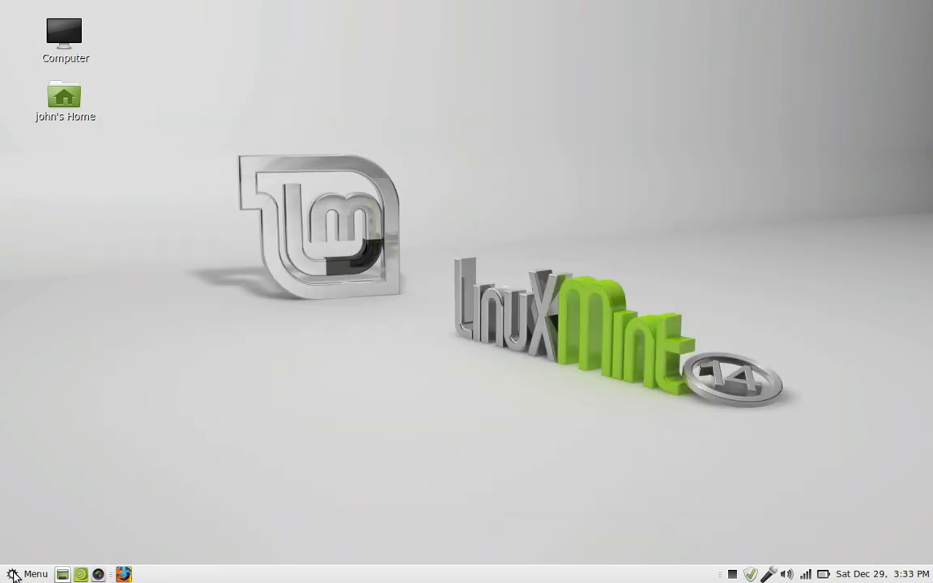
click(13, 575)
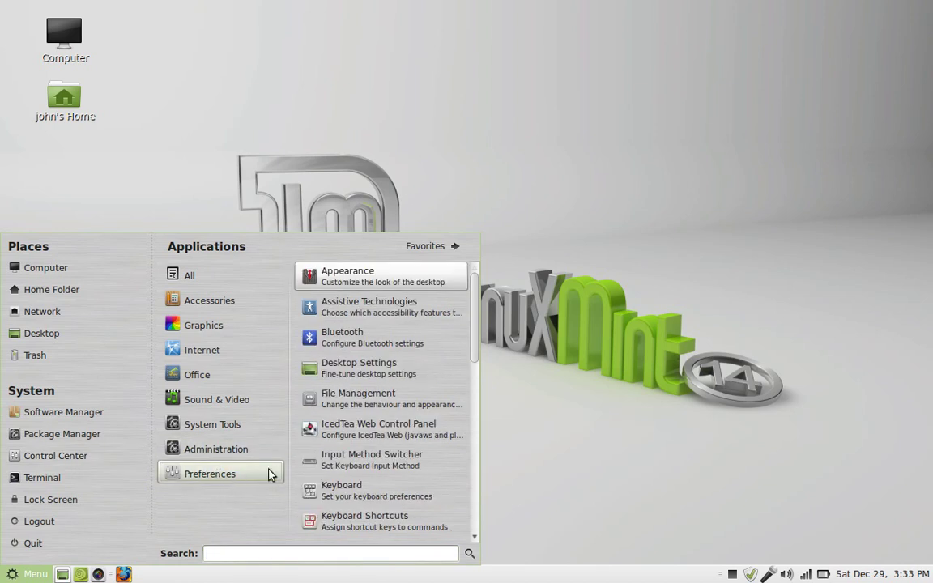
click(385, 281)
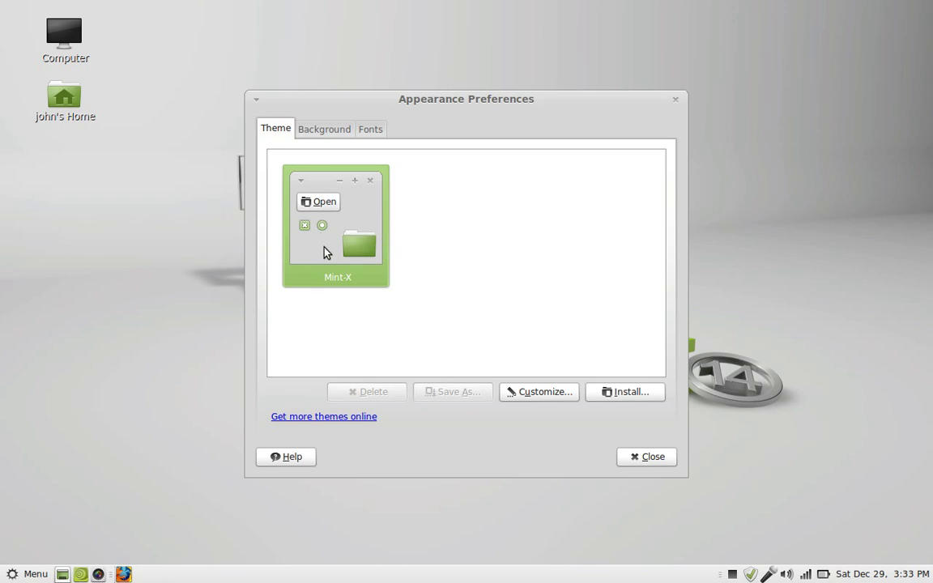
click(329, 131)
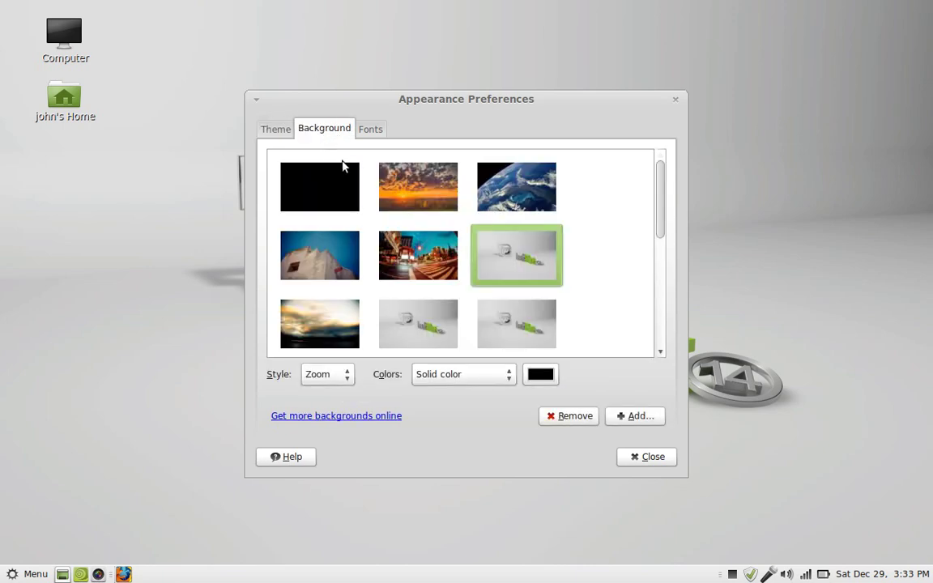
click(408, 195)
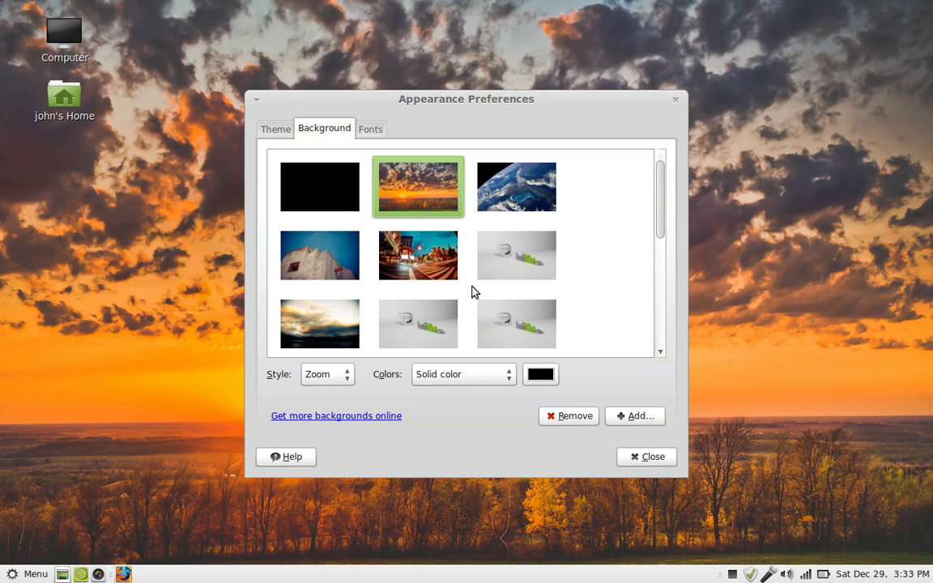
click(418, 324)
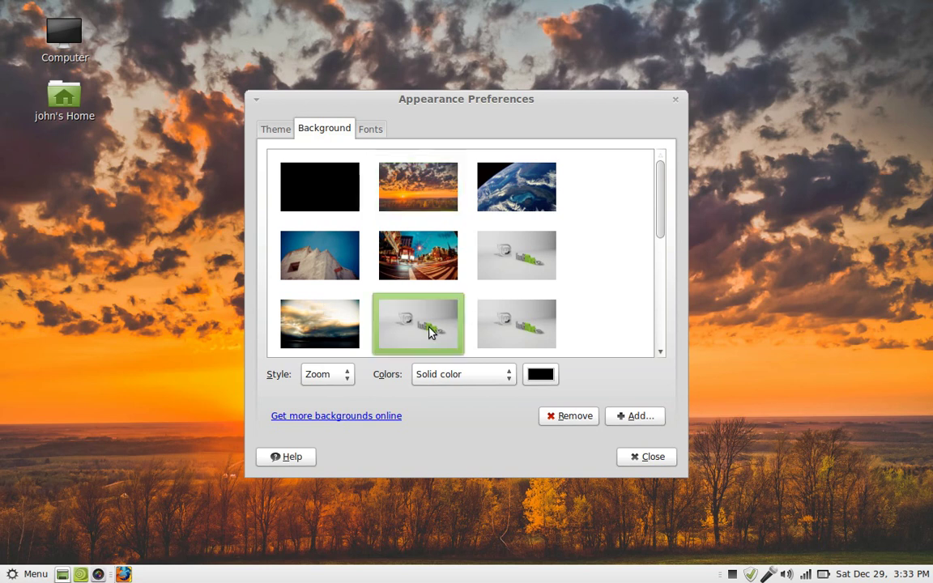
click(544, 339)
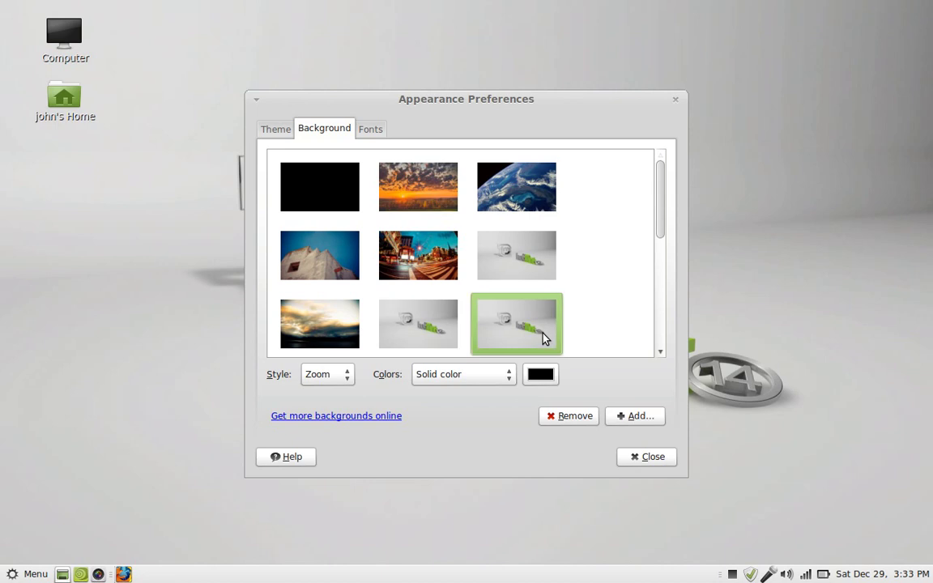
click(533, 259)
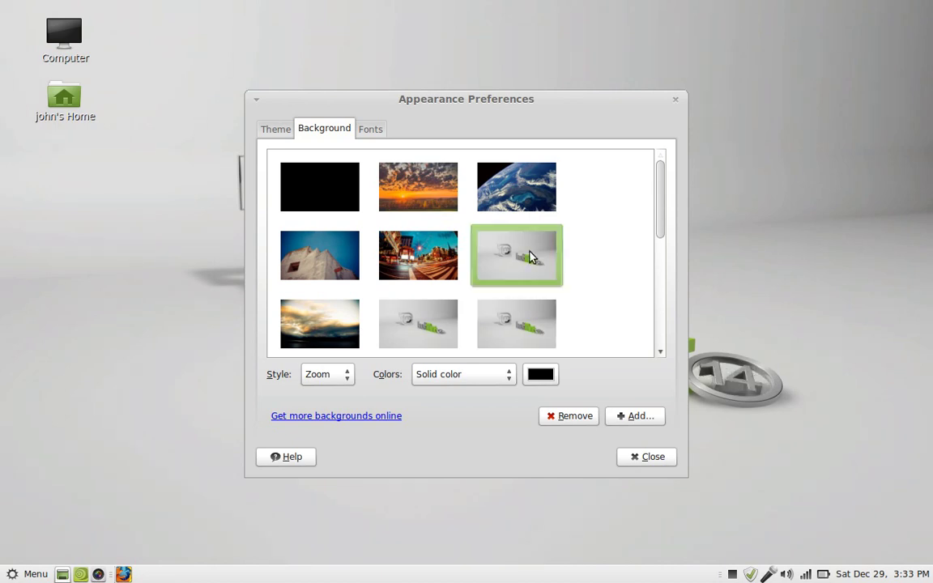
click(660, 351)
Try the pier, wheat-field and sunset wallpapers, settle on the starry night sky, and close Appearance.
scroll(660, 354, down, 5)
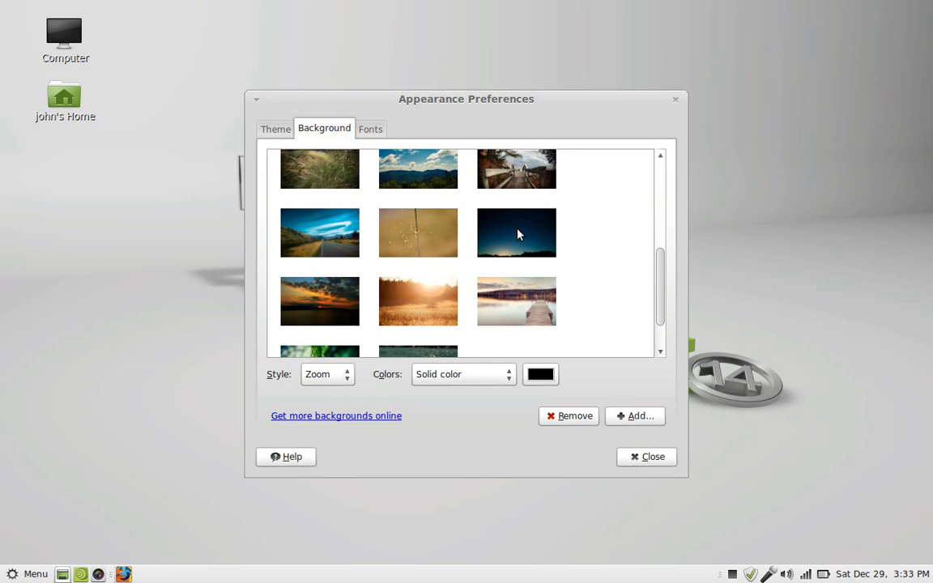
click(518, 233)
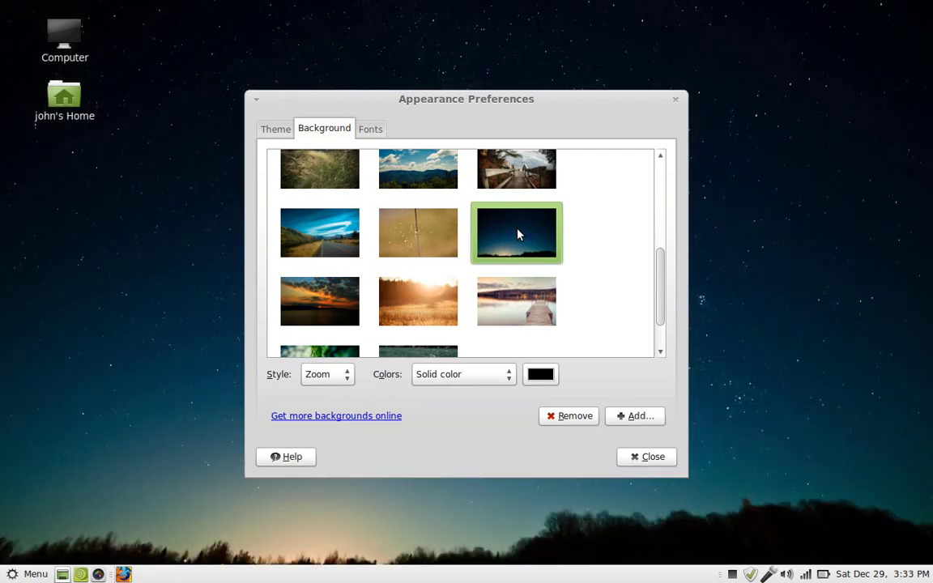
click(507, 309)
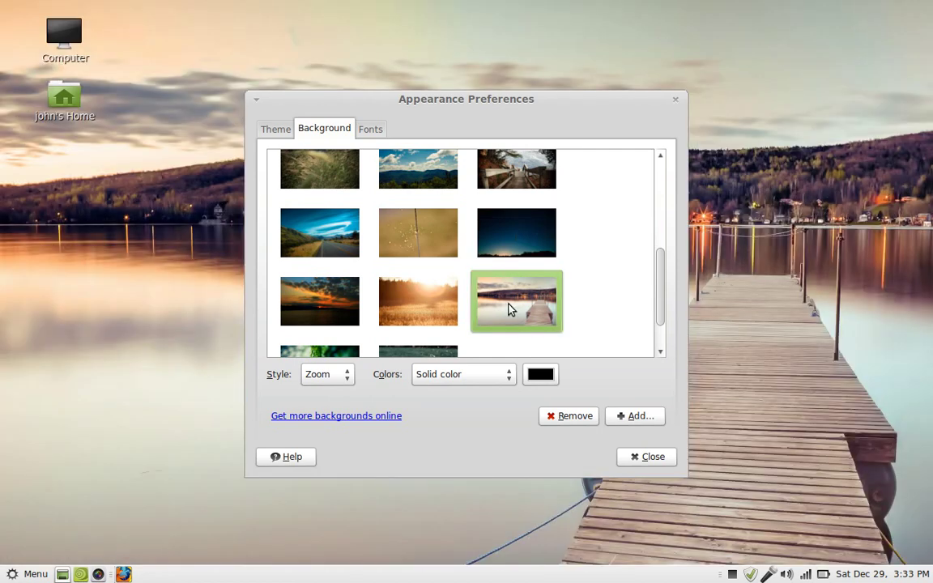
click(394, 306)
click(339, 307)
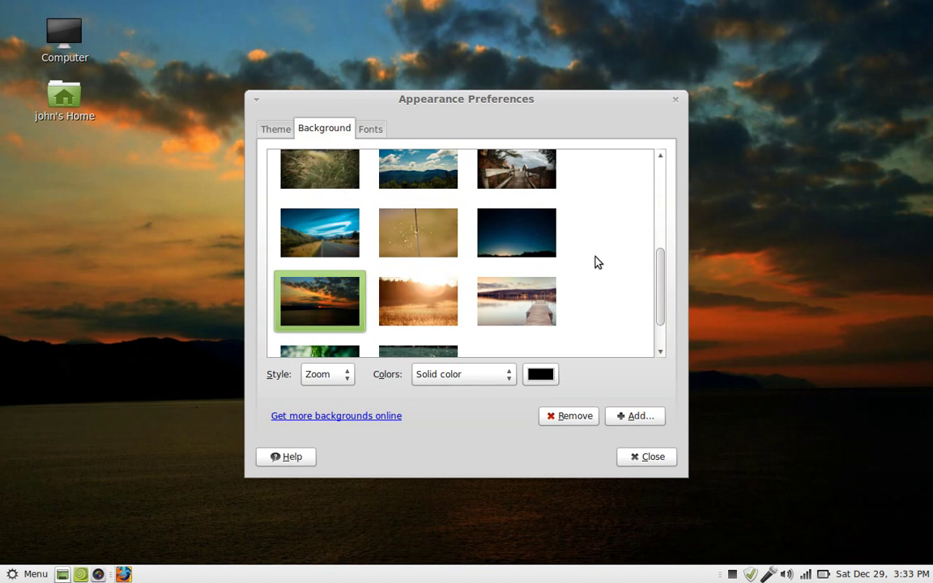
click(540, 235)
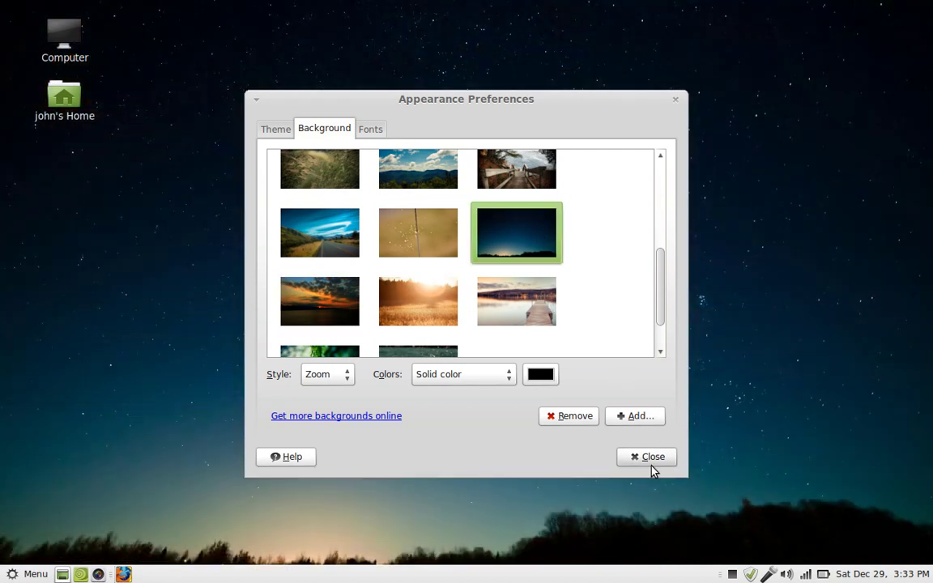
click(653, 459)
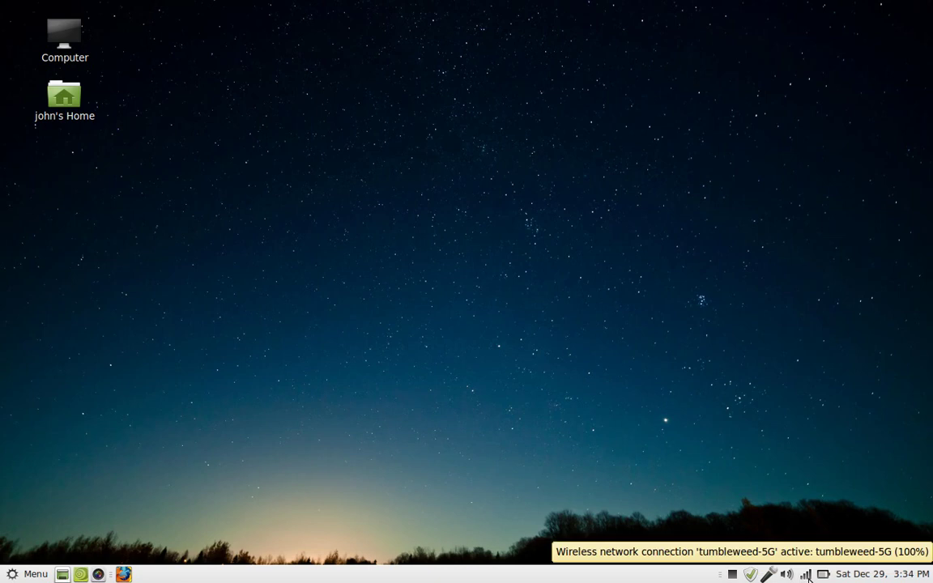
click(807, 575)
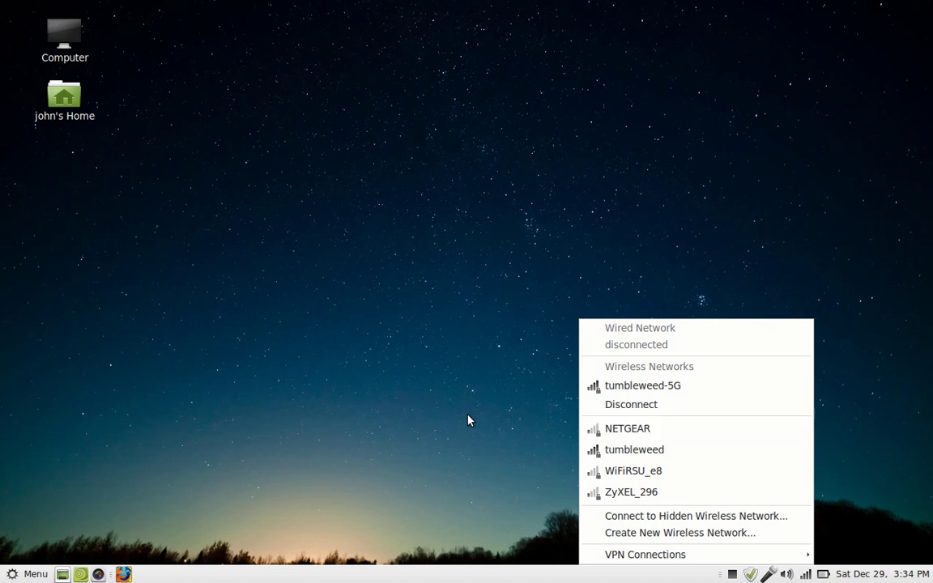
click(320, 407)
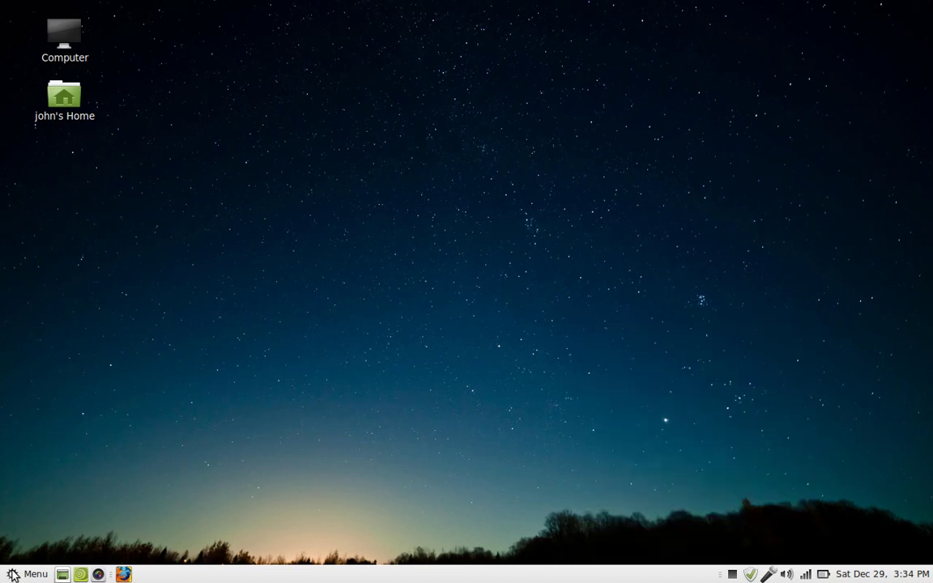
Open the menu and show the Internet category's programs.
click(31, 574)
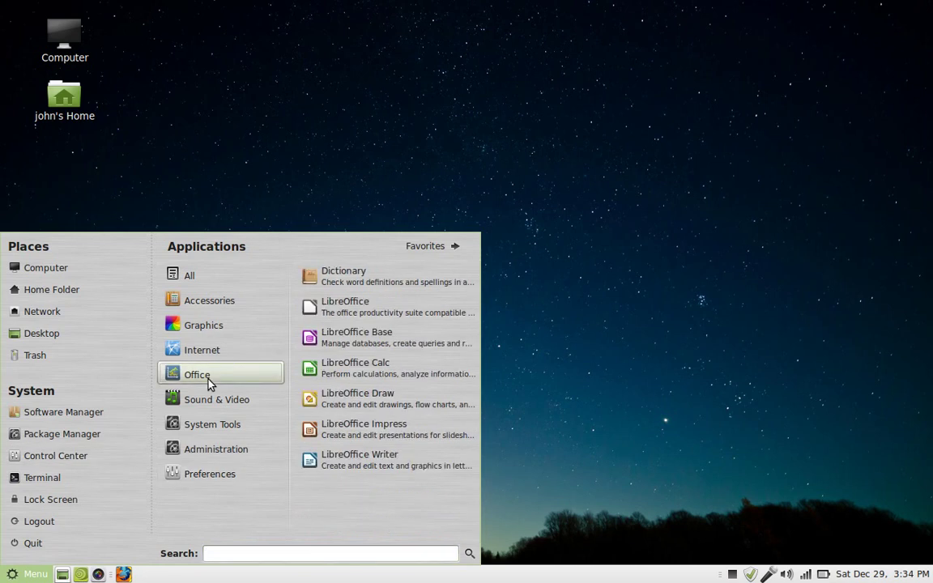
mouse_move(243, 356)
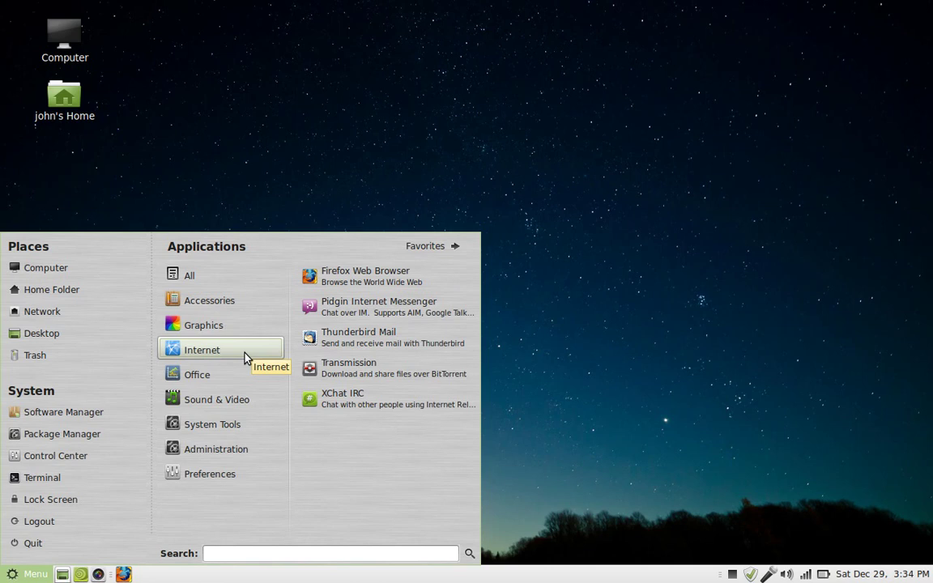
Launch XChat IRC, maximise it once it joins #linuxmint-help, then close it.
click(341, 400)
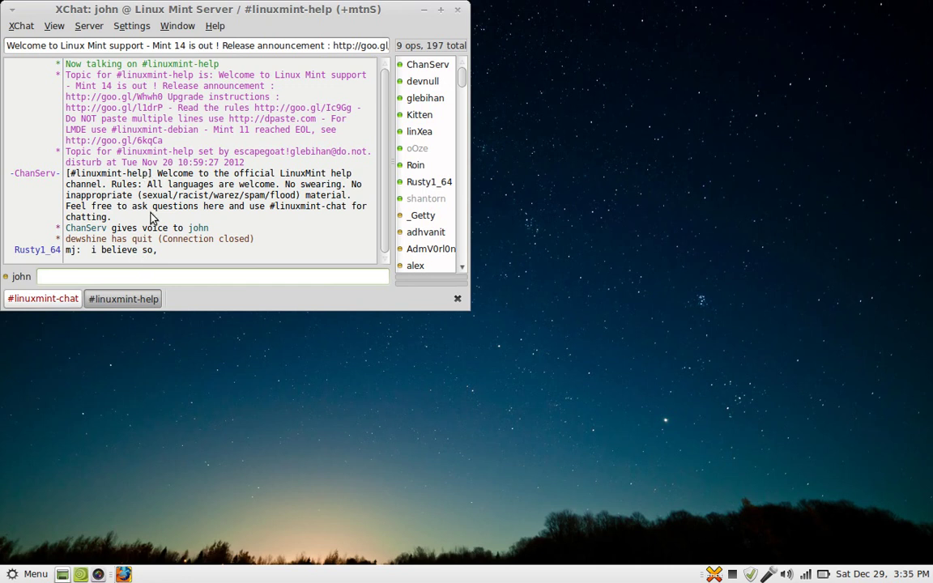
click(441, 12)
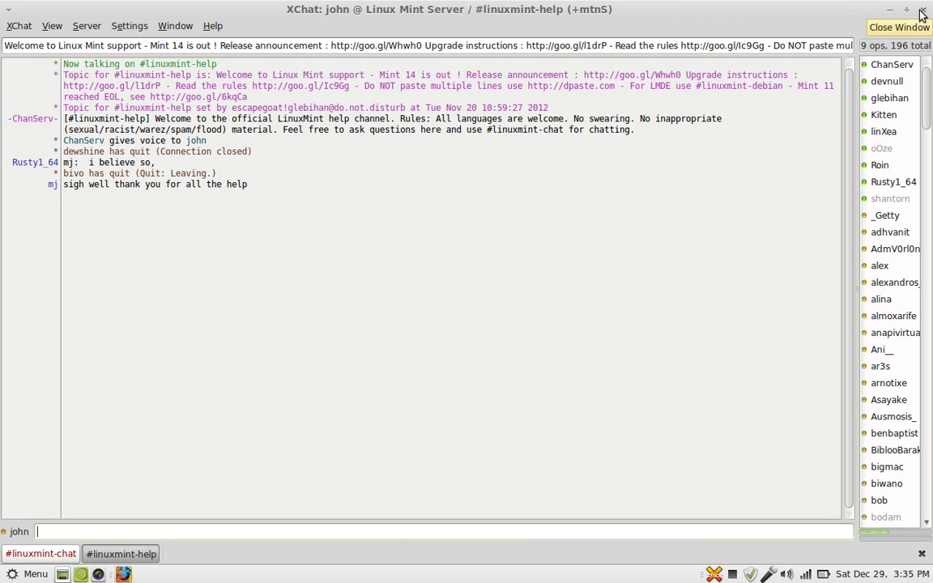
click(922, 11)
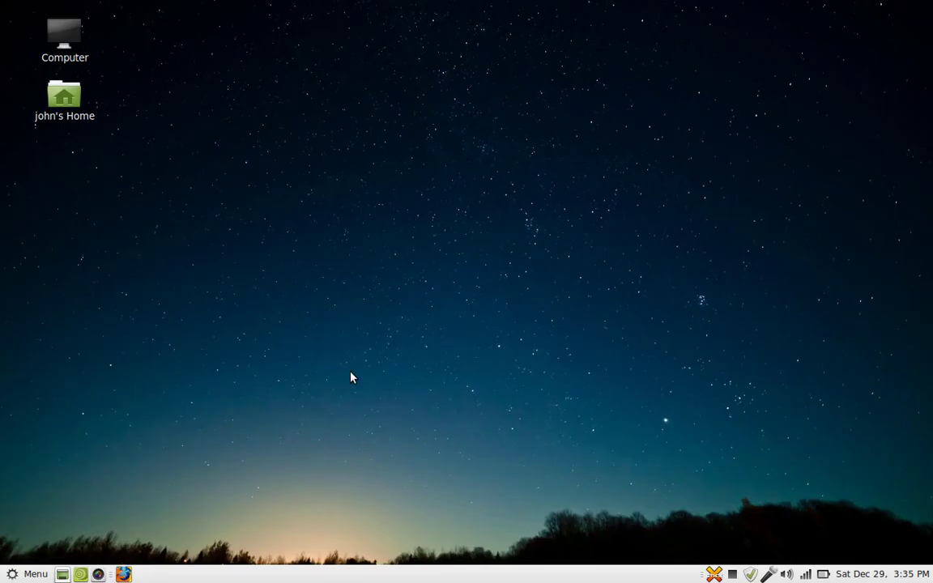
Search the menu for 'mess' and launch Pidgin Internet Messenger.
click(12, 574)
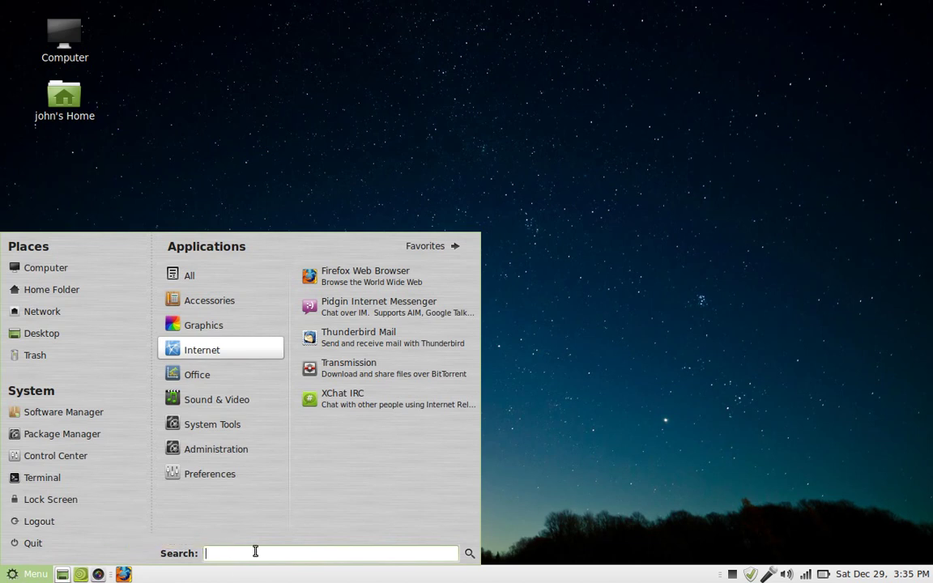
text(mee)
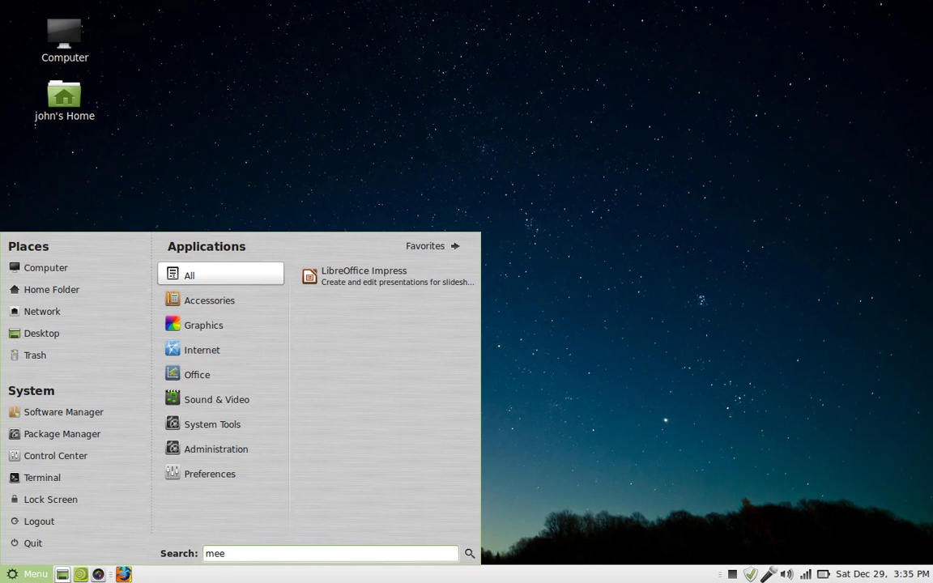
text(ss)
key(BackSpace)
key(BackSpace)
key(BackSpace)
text(ss)
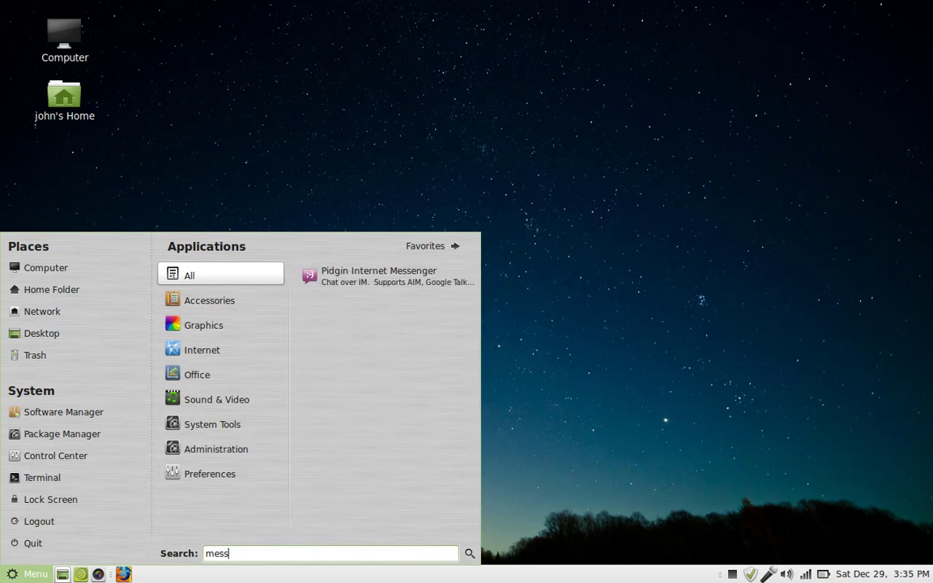
click(374, 284)
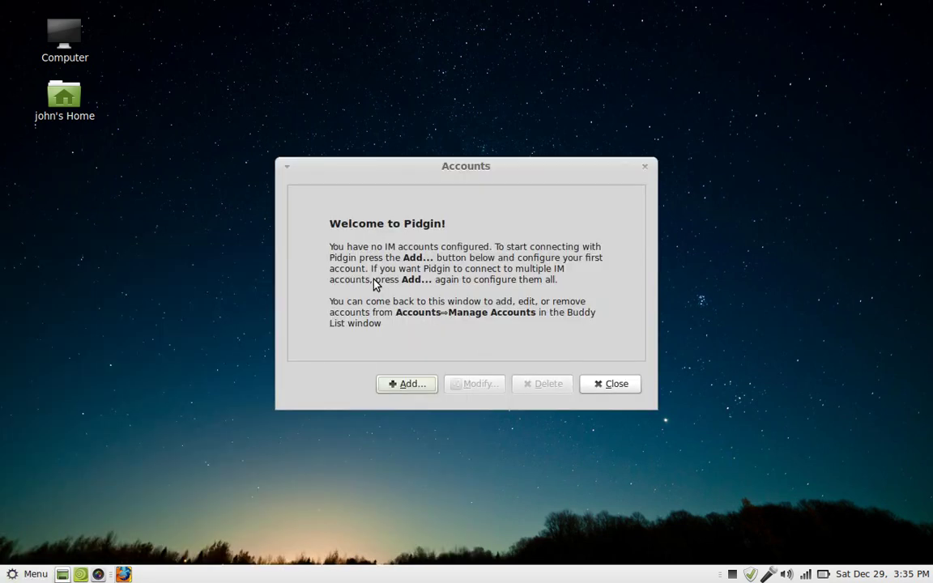
Add an MSN account with the user's e-mail address and a remembered password.
click(395, 384)
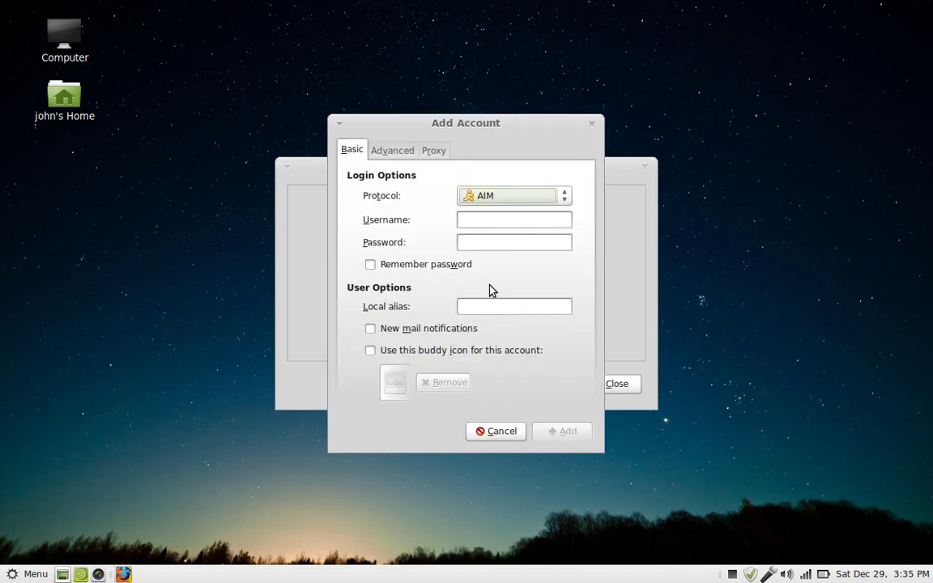
click(527, 198)
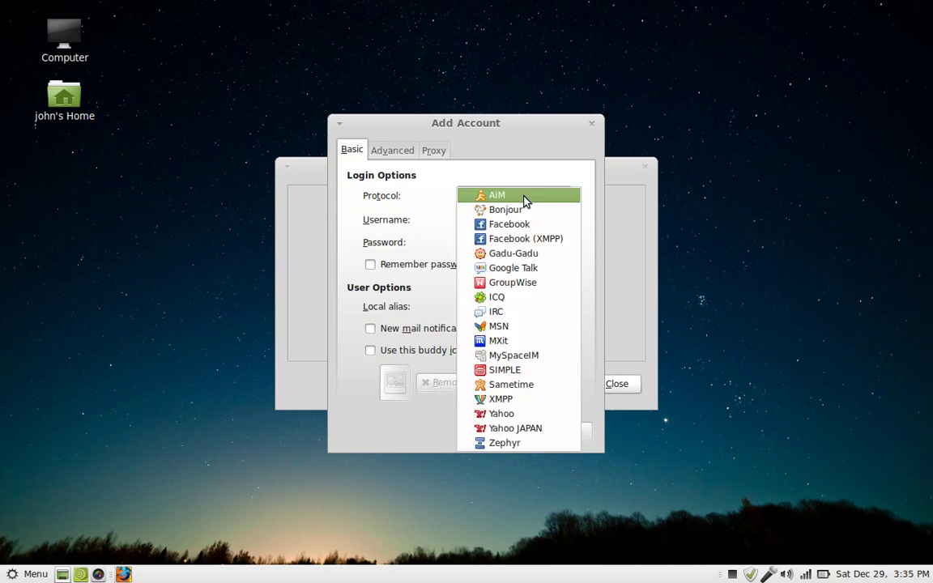
click(505, 332)
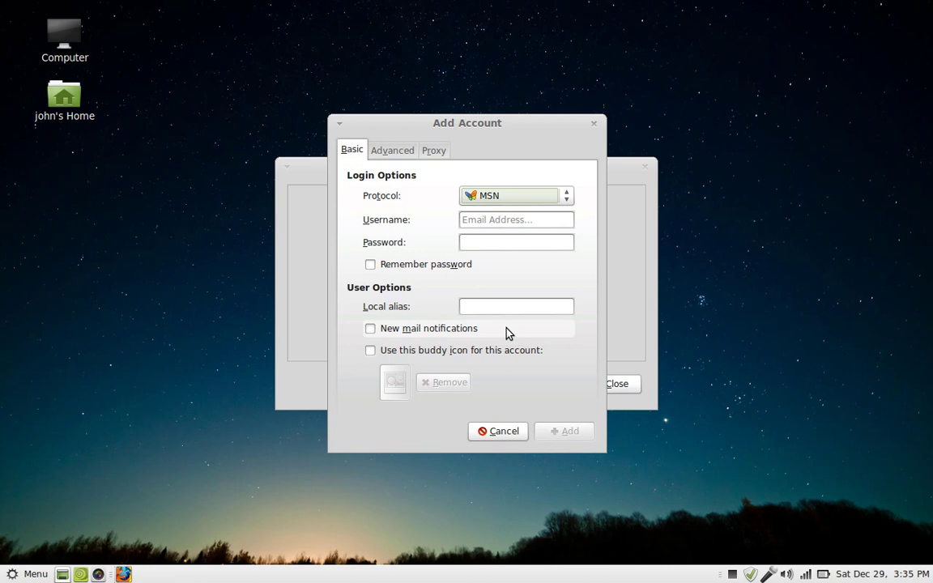
click(550, 221)
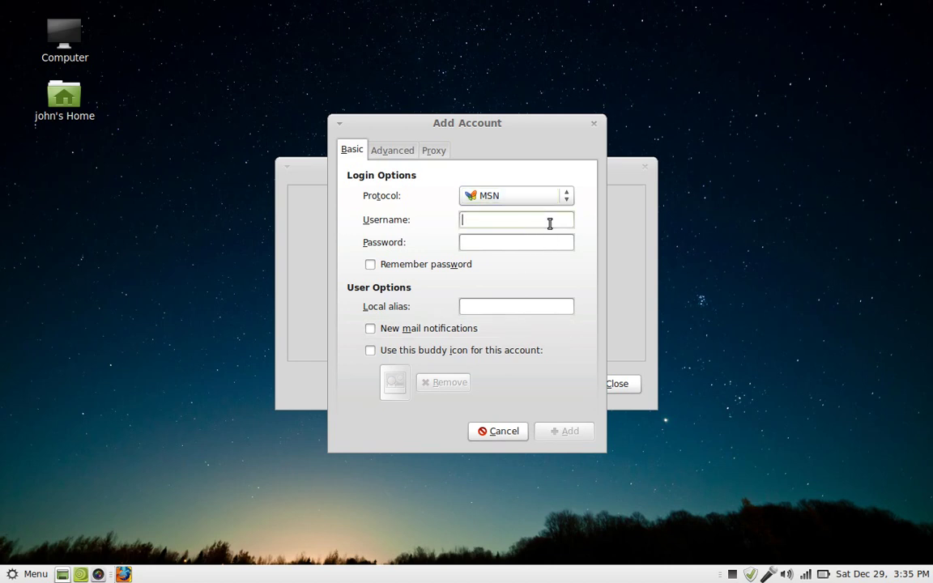
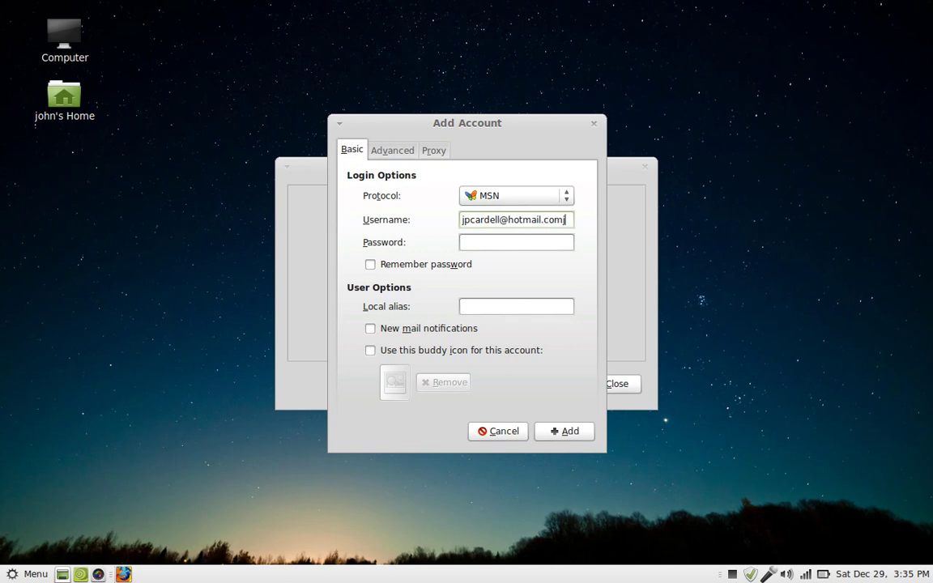
click(517, 243)
text(●●●●●●●)
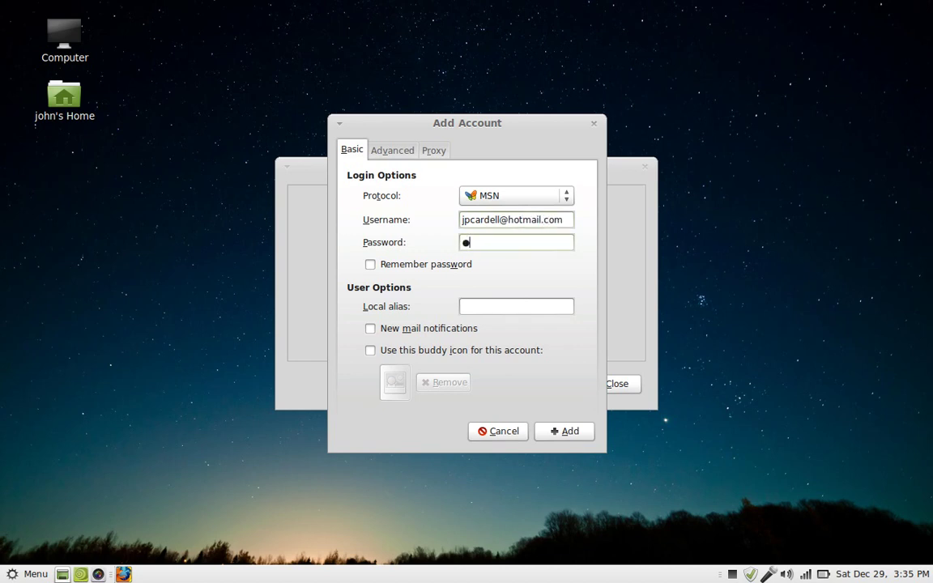
text(●●●●●)
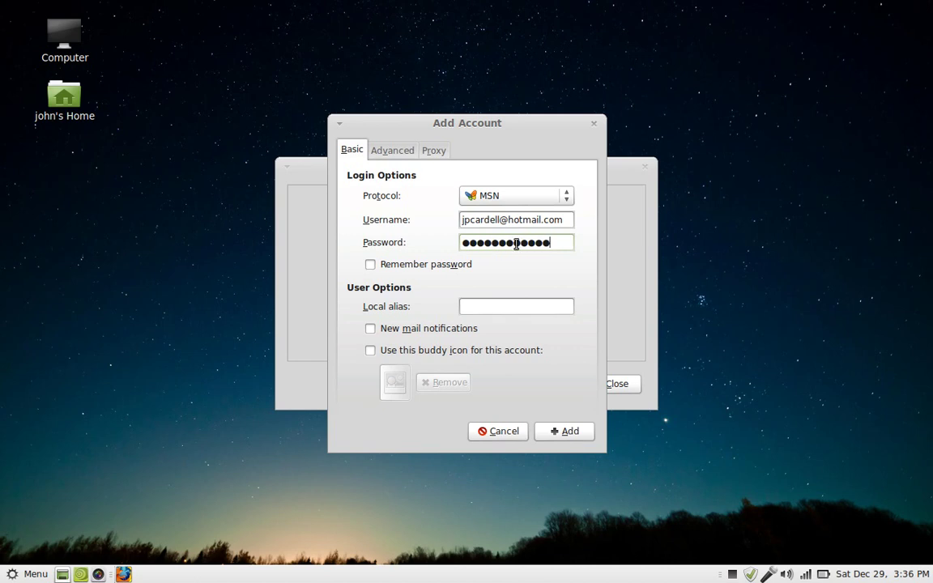
click(371, 266)
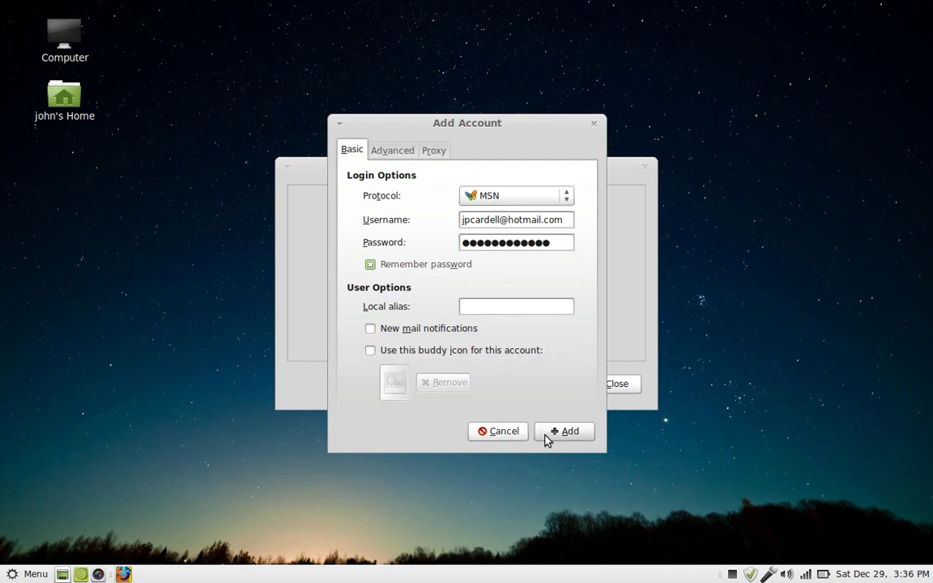
click(566, 431)
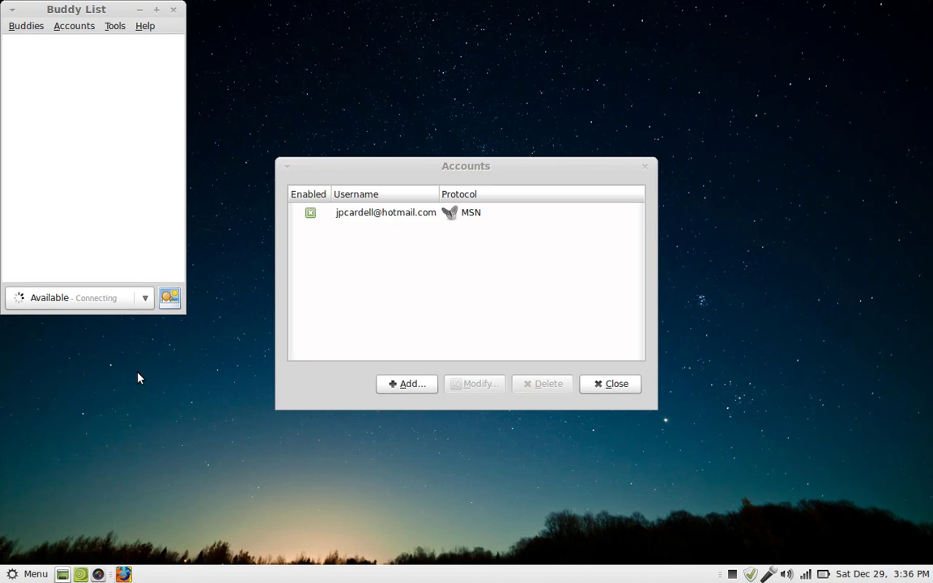
click(388, 387)
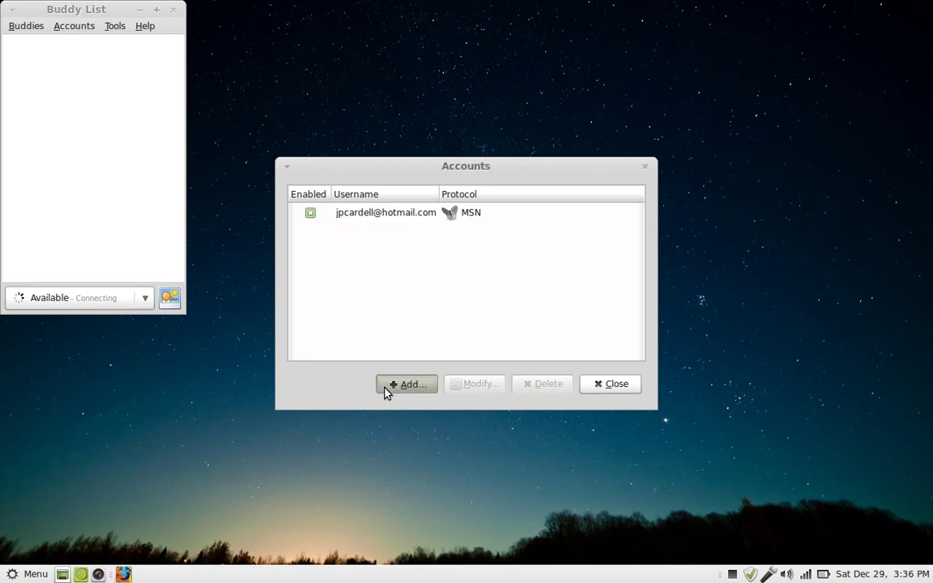
click(526, 200)
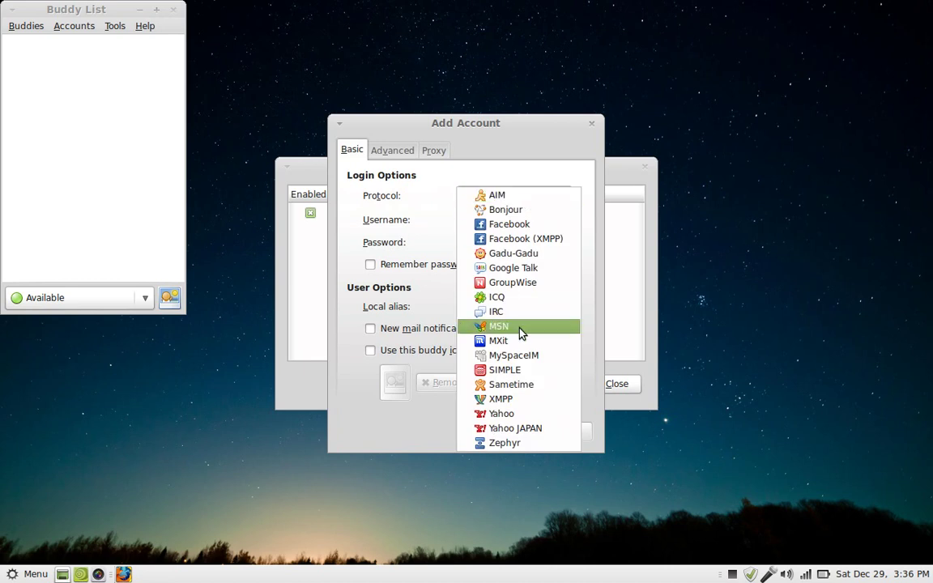
click(524, 268)
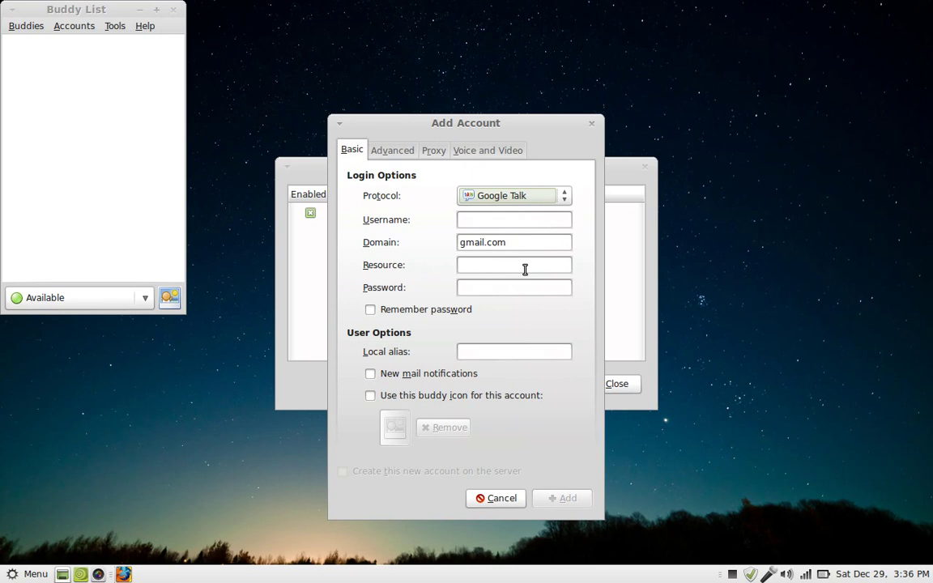
click(541, 220)
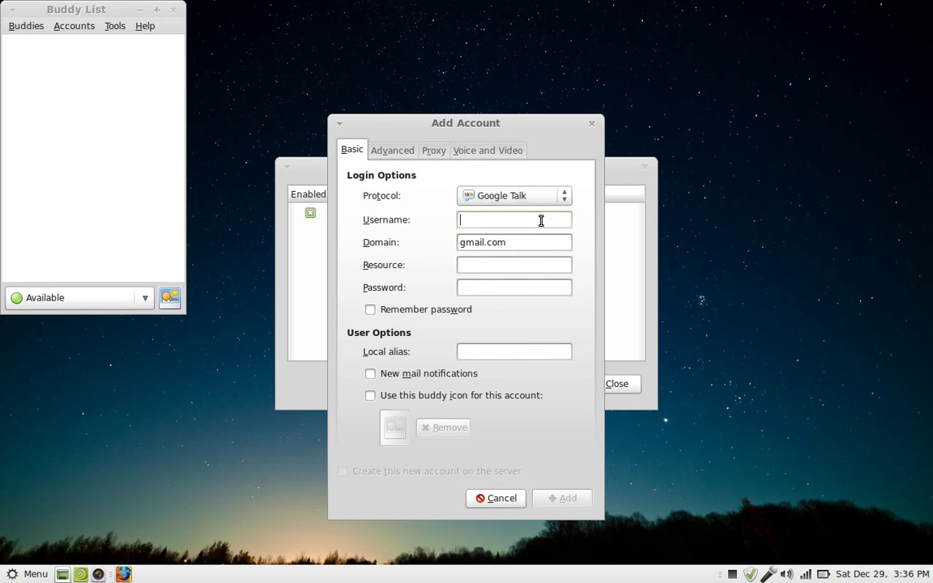
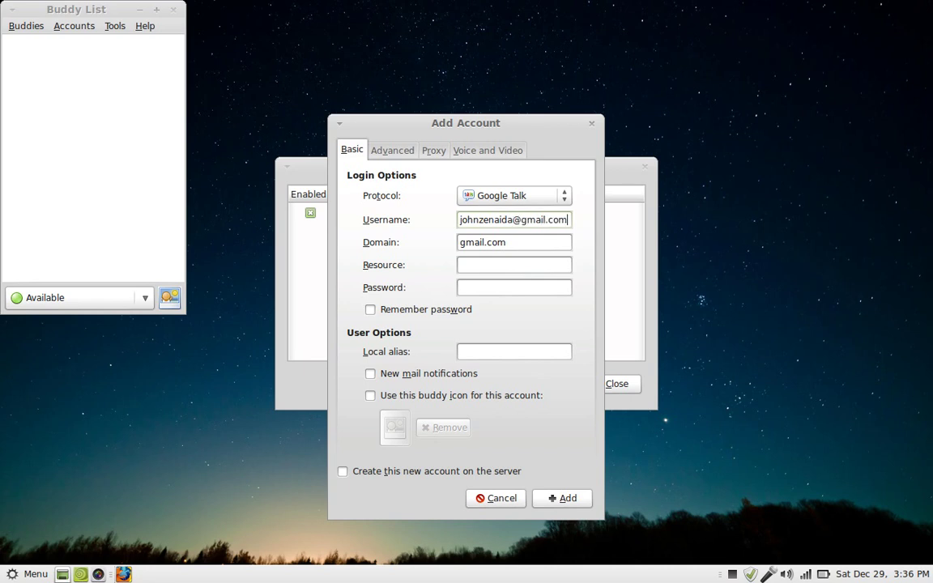
key(Tab)
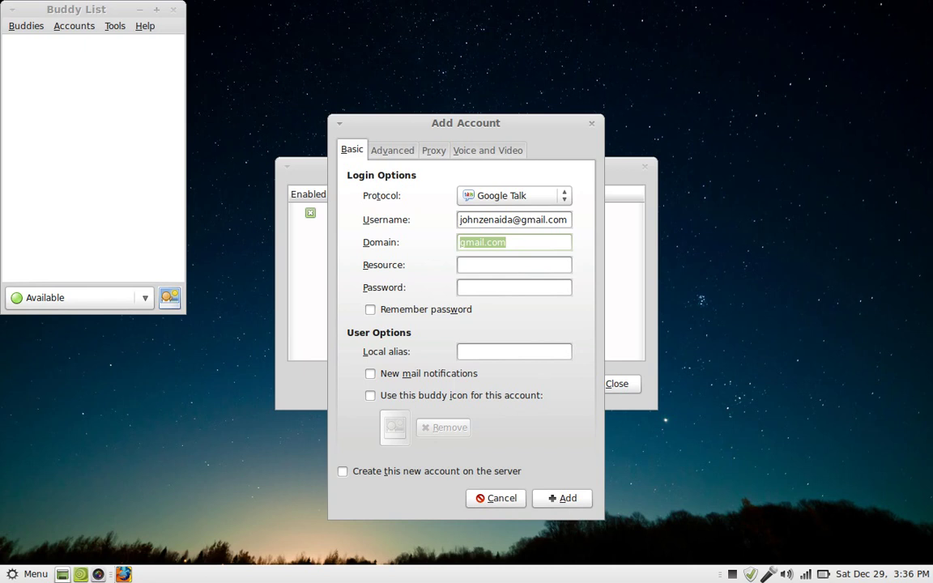
text(htt)
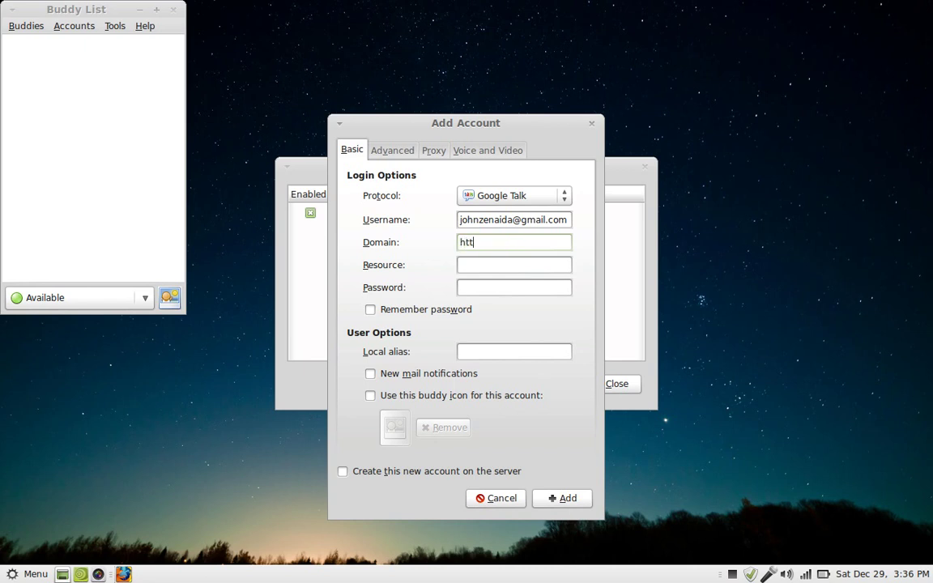
text(p://www.cellularphone)
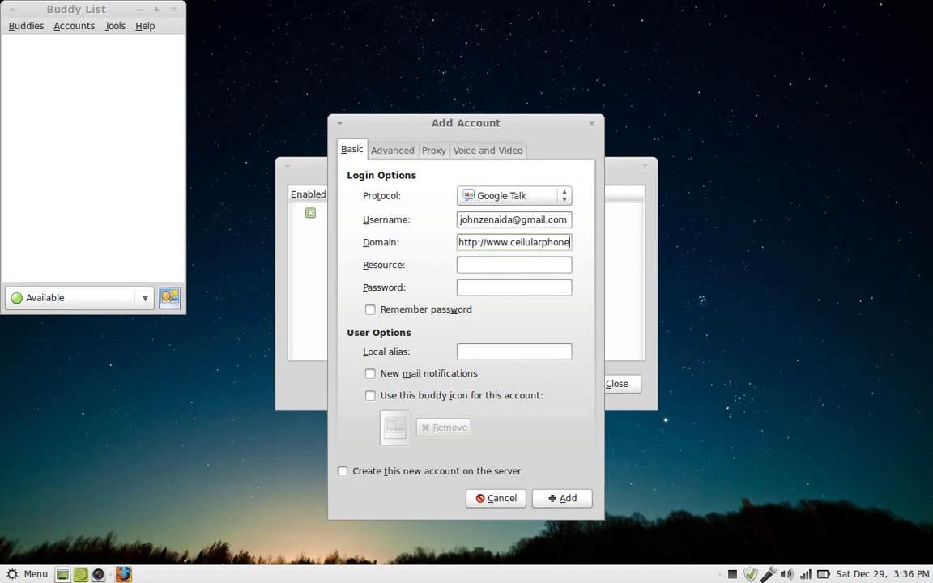
text(supersto)
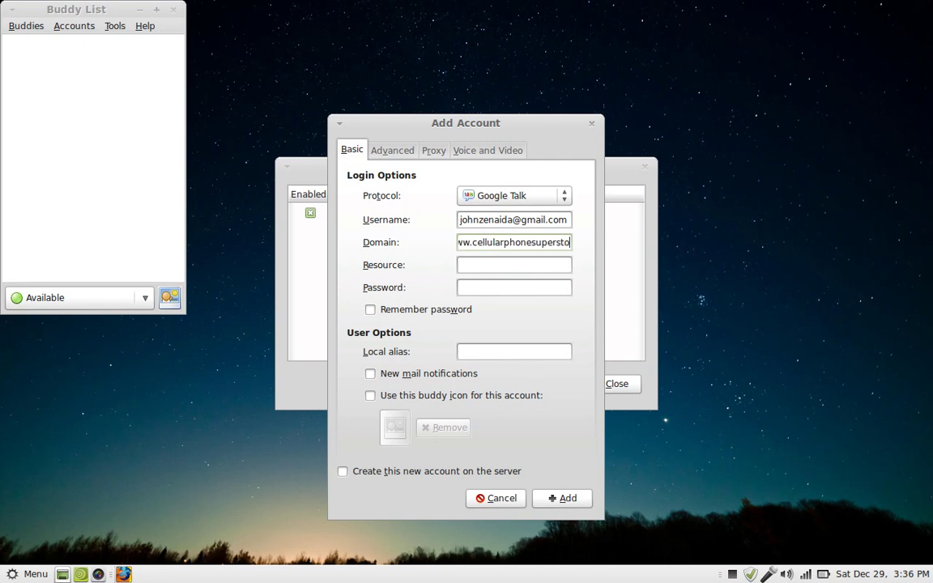
text(re.com)
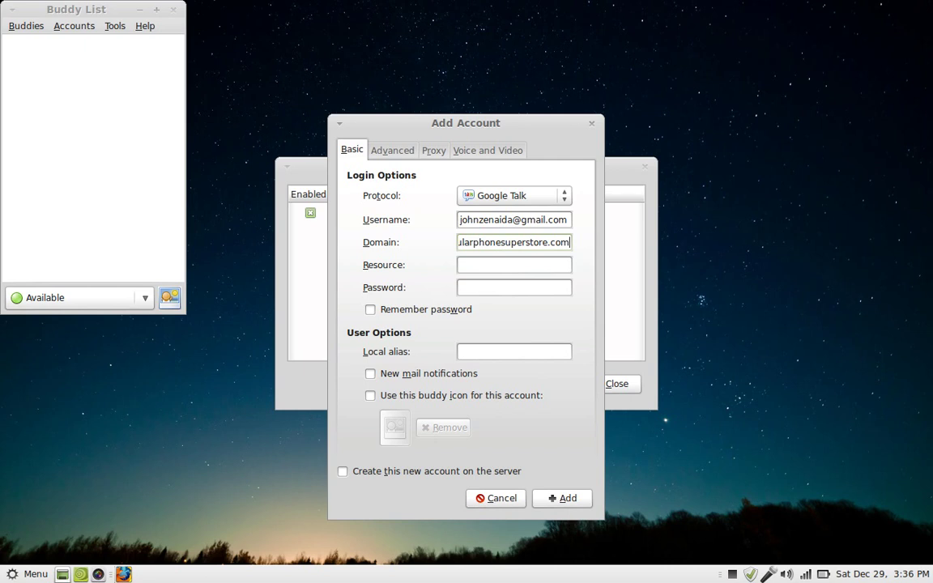
Enter the account password, have it remembered, and add the Google Talk account.
click(513, 288)
text(********)
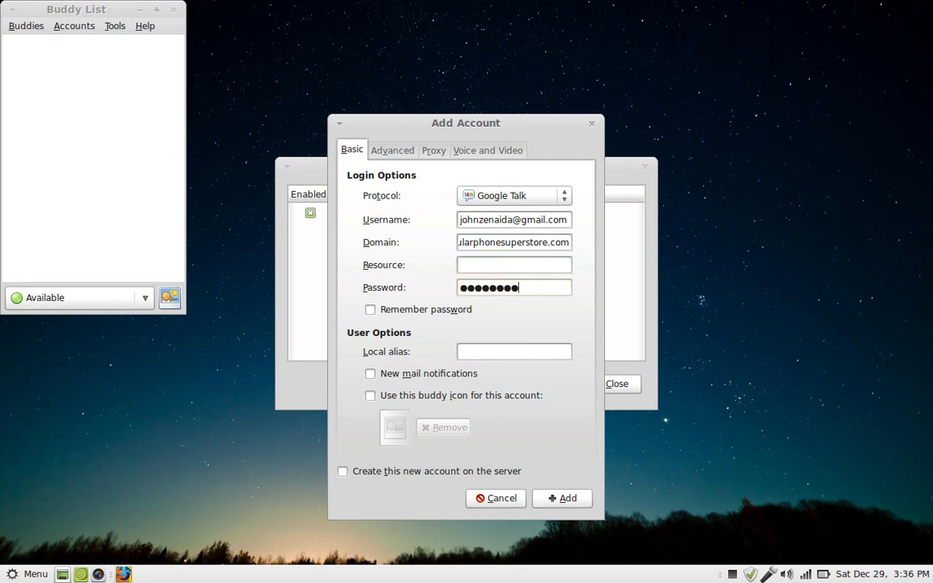
text(****)
click(372, 313)
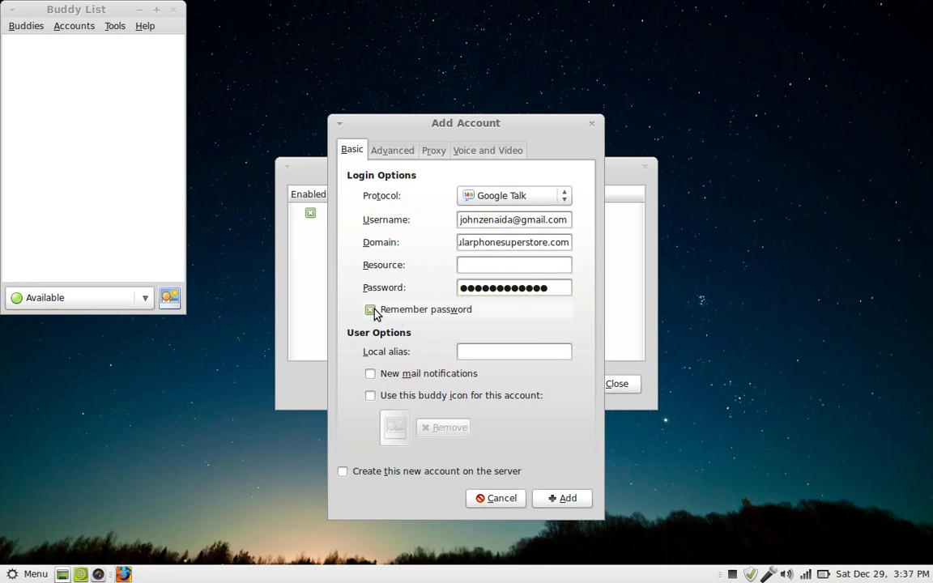
click(548, 500)
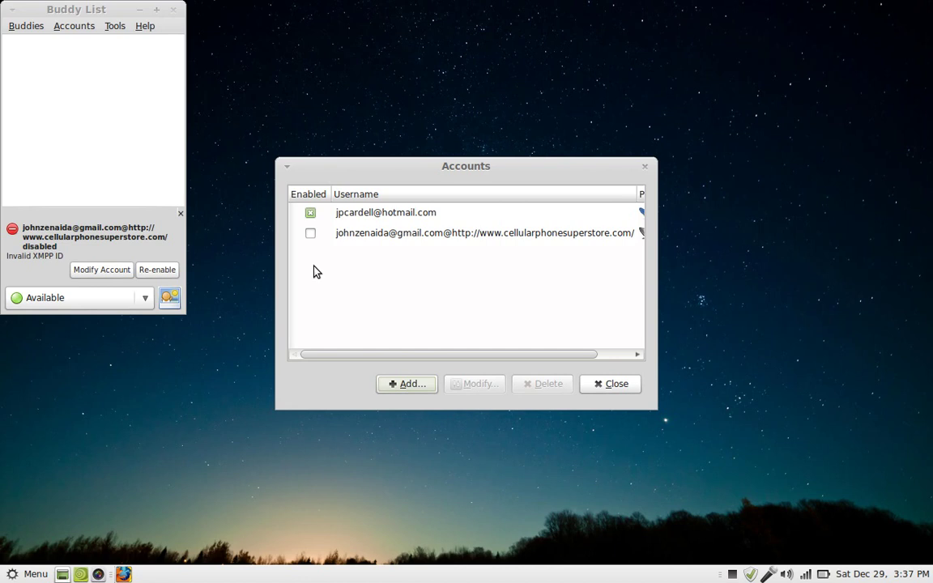
Edit the Google Talk account's domain down to gmail.com and save it.
click(311, 234)
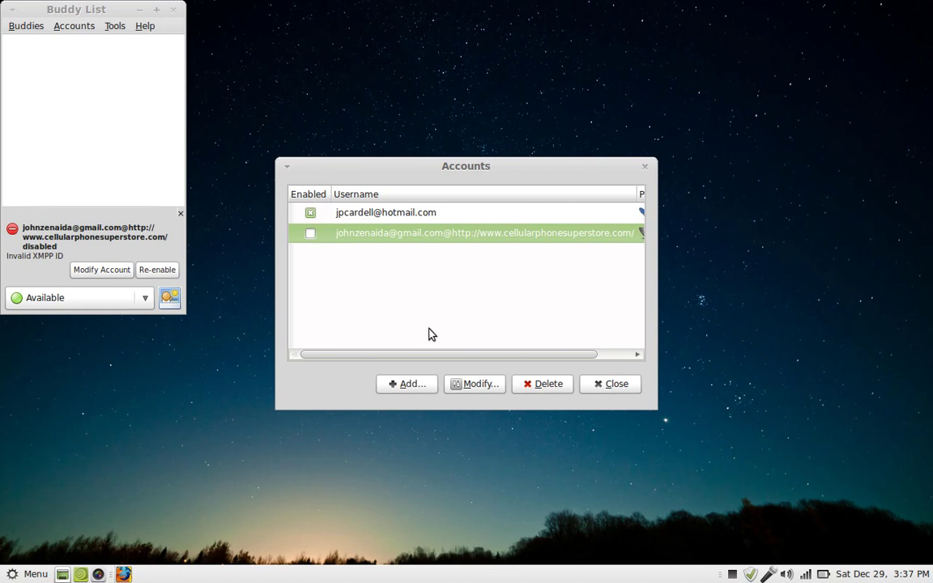
click(461, 384)
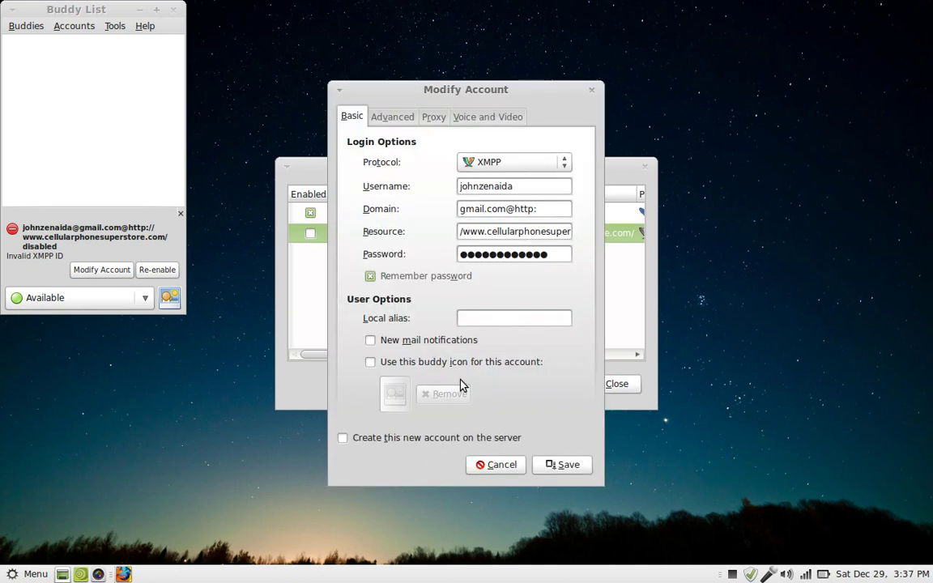
click(545, 209)
key(BackSpace)
key(BackSpace)
key(BackSpace)
key(BackSpace)
key(BackSpace)
key(BackSpace)
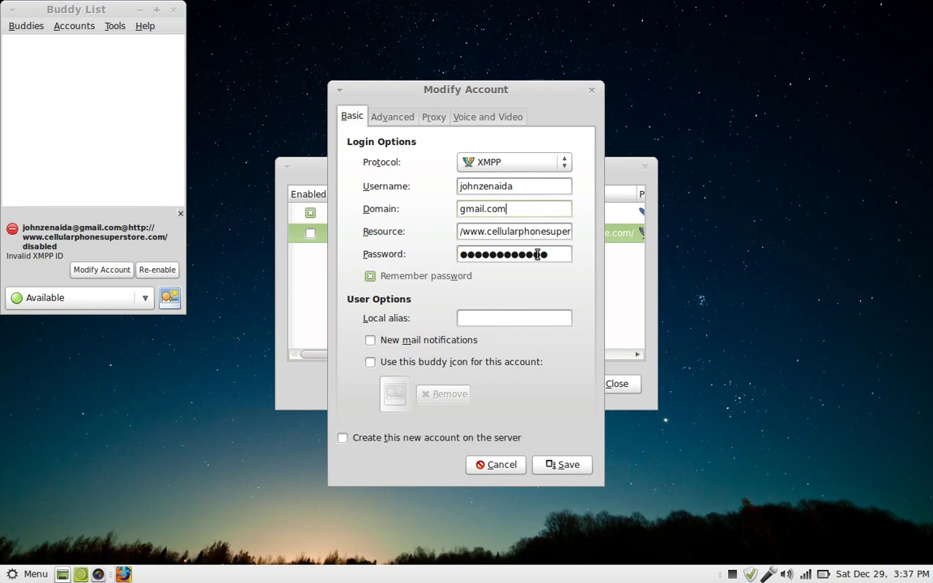
click(555, 469)
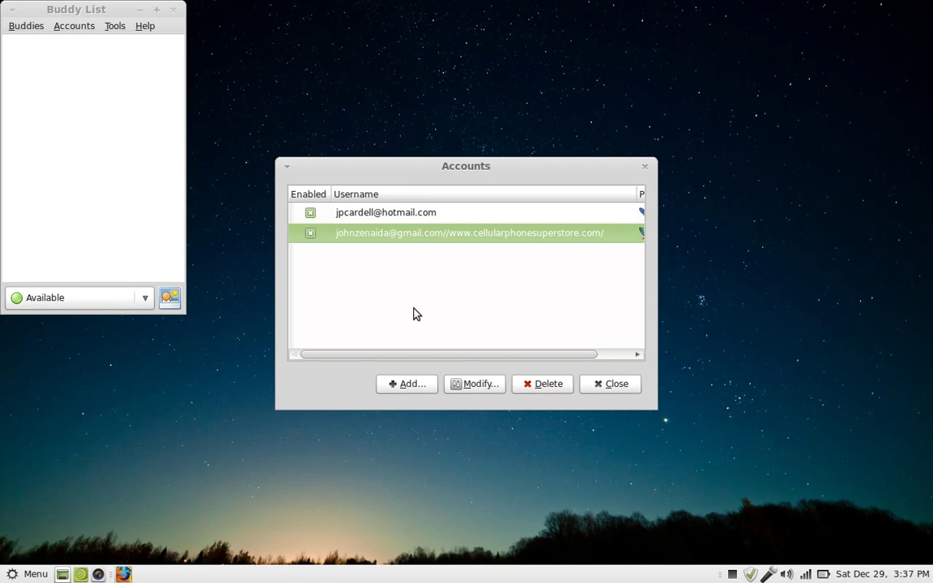
Add a Facebook account with the user's e-mail username and a remembered password.
click(409, 385)
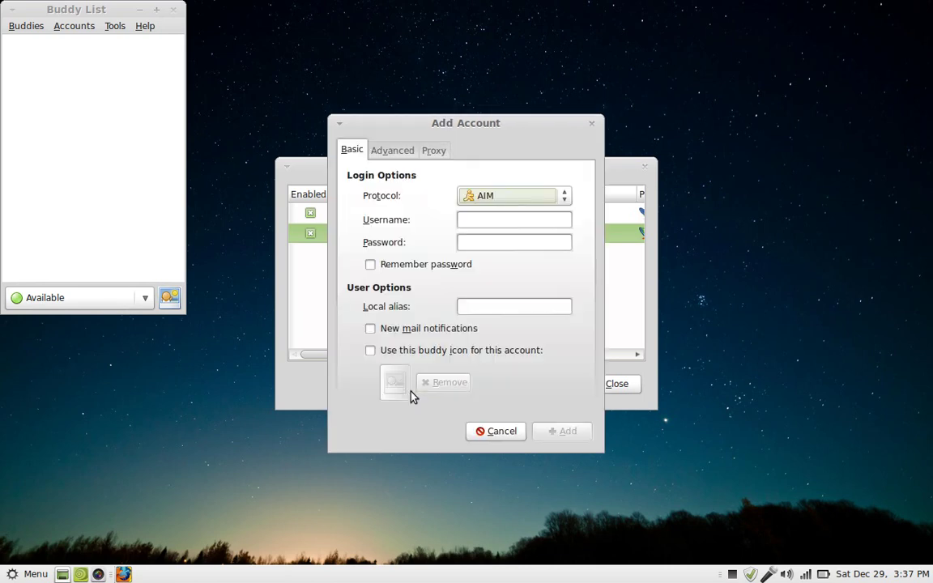
click(524, 196)
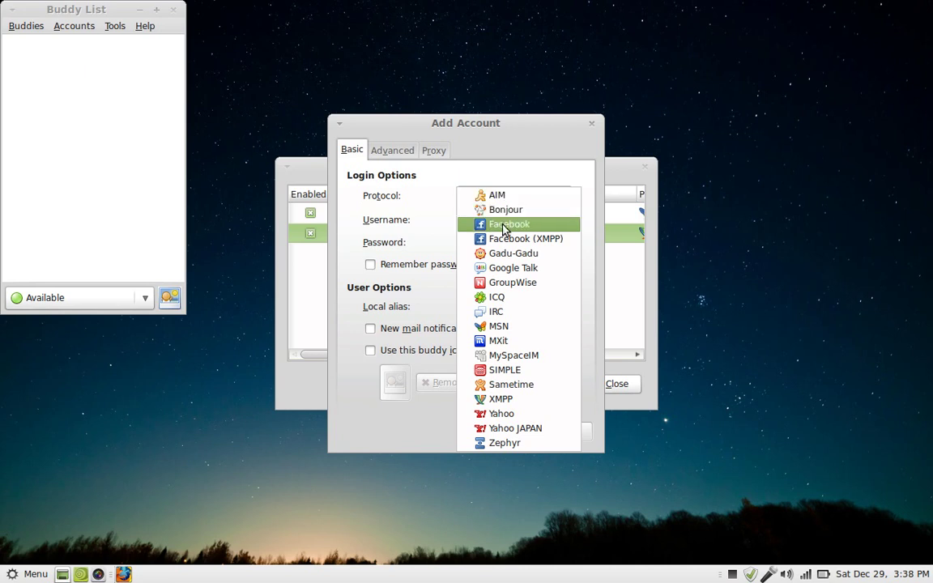
click(504, 225)
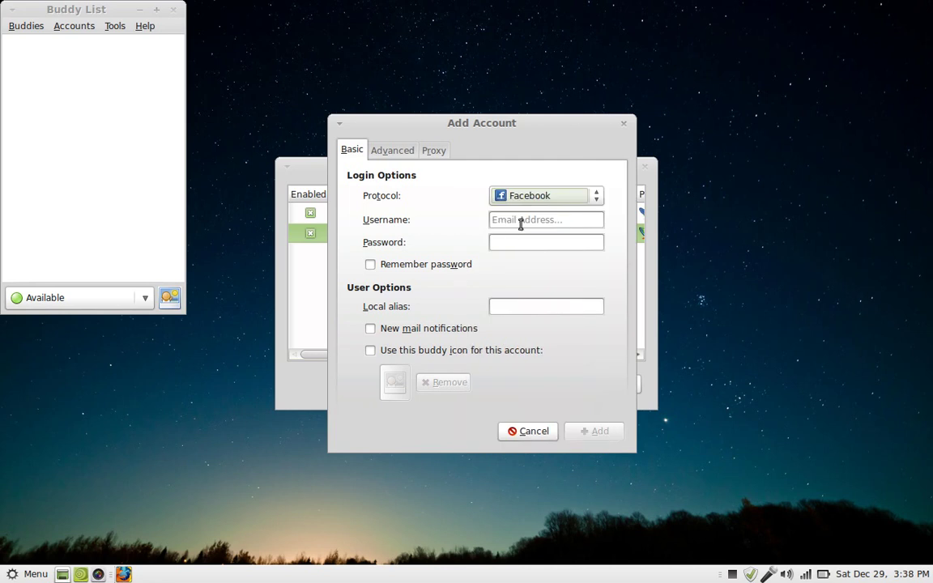
click(521, 223)
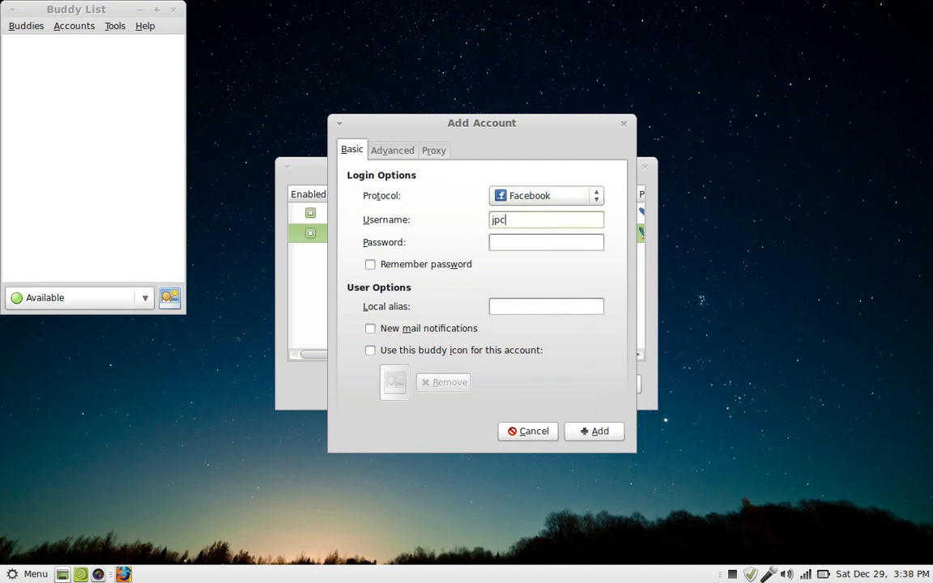
key(Tab)
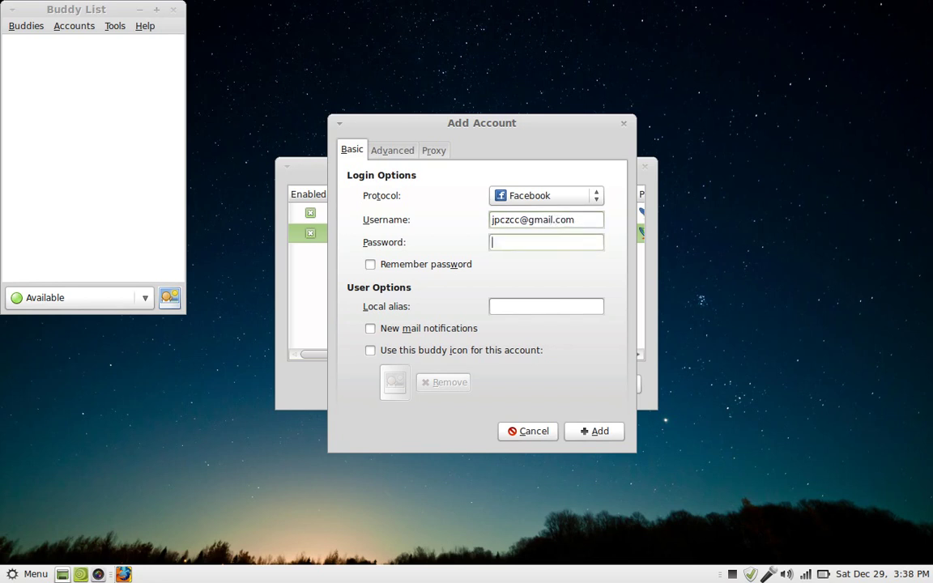
text(***************)
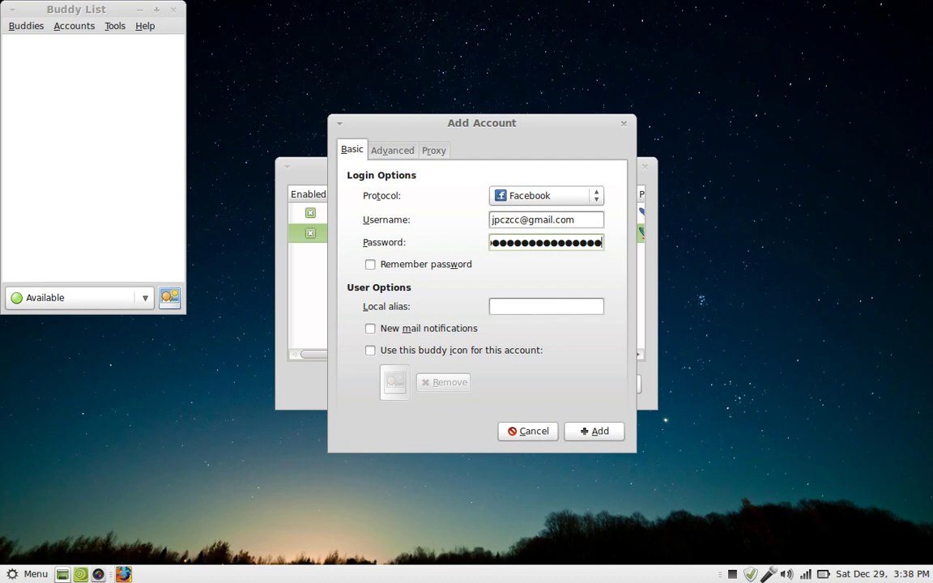
click(371, 266)
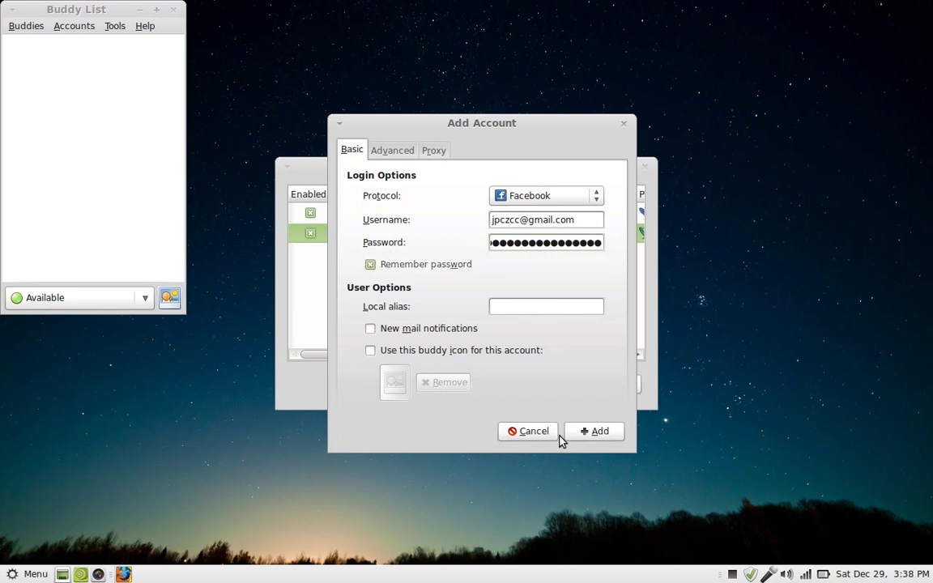
click(591, 432)
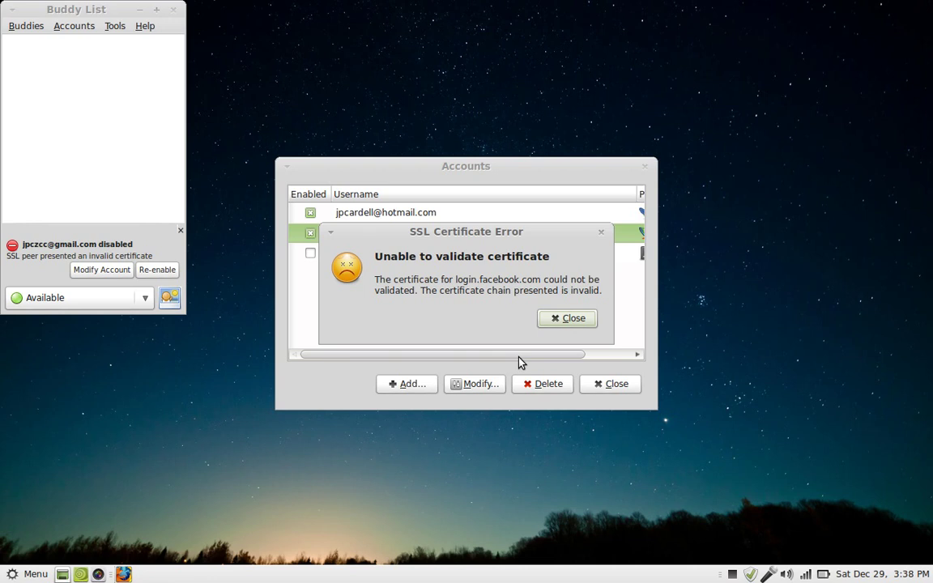
Dismiss the SSL certificate error, retry enabling the account, dismiss it again, and close Accounts.
click(570, 319)
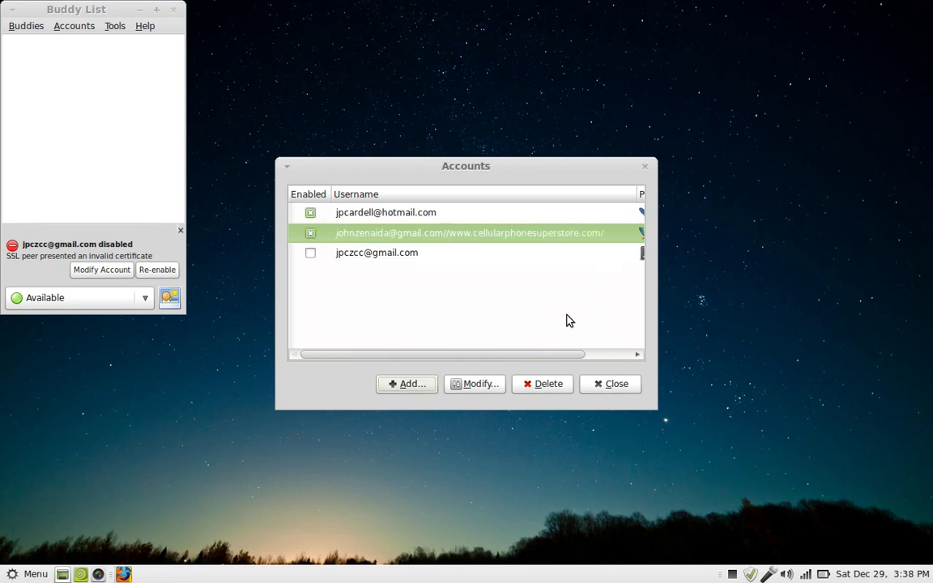
click(311, 254)
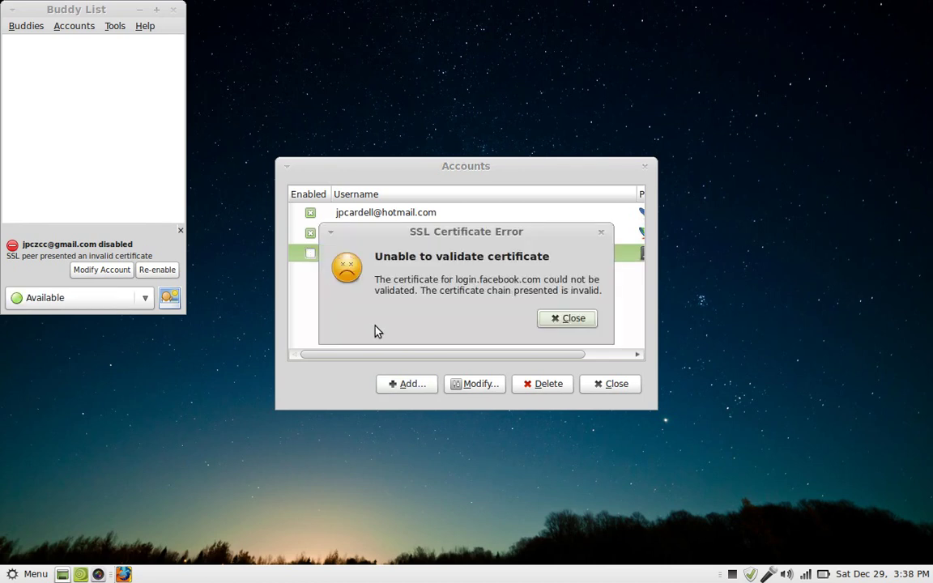
click(568, 323)
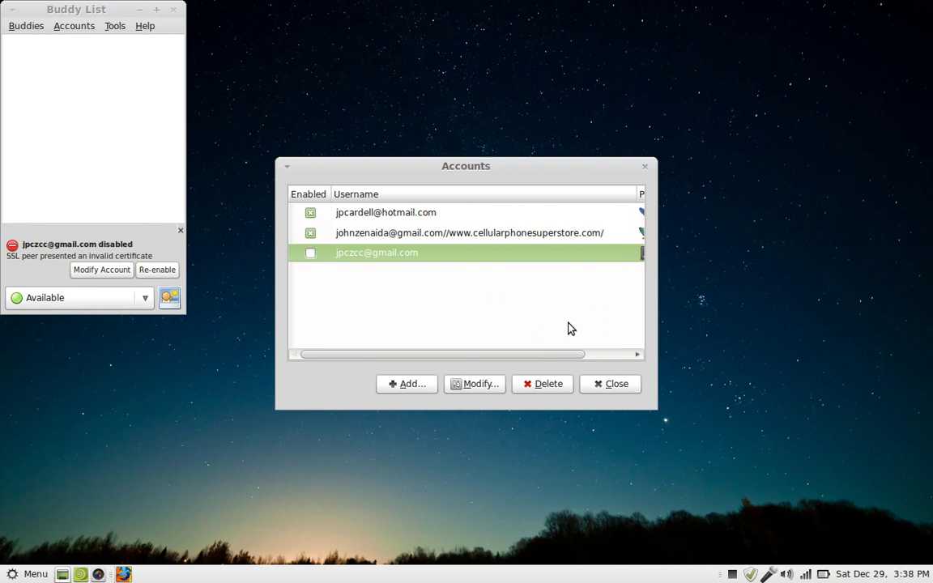
click(625, 394)
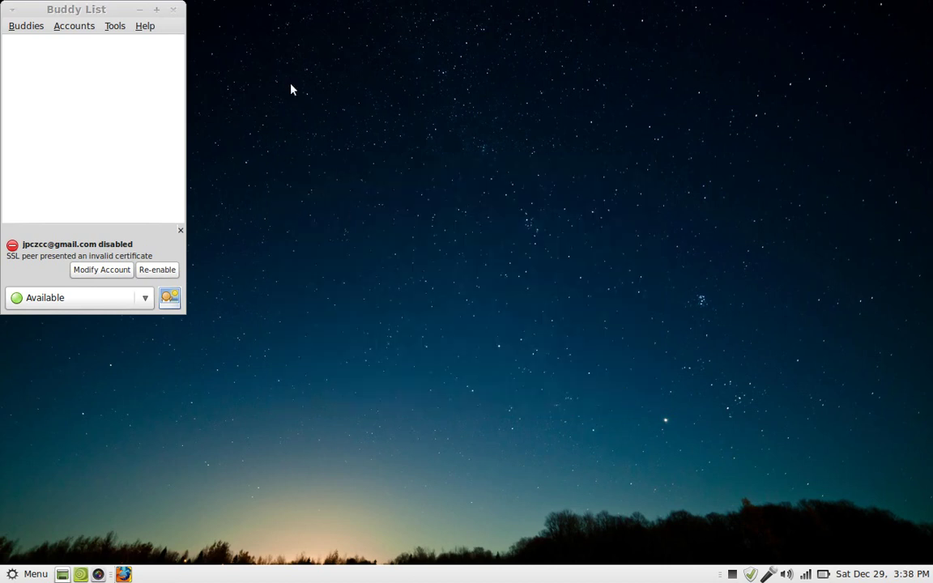
Close the Buddy List, launch Firefox, and load the ESPN site by entering 'espn.'.
click(172, 9)
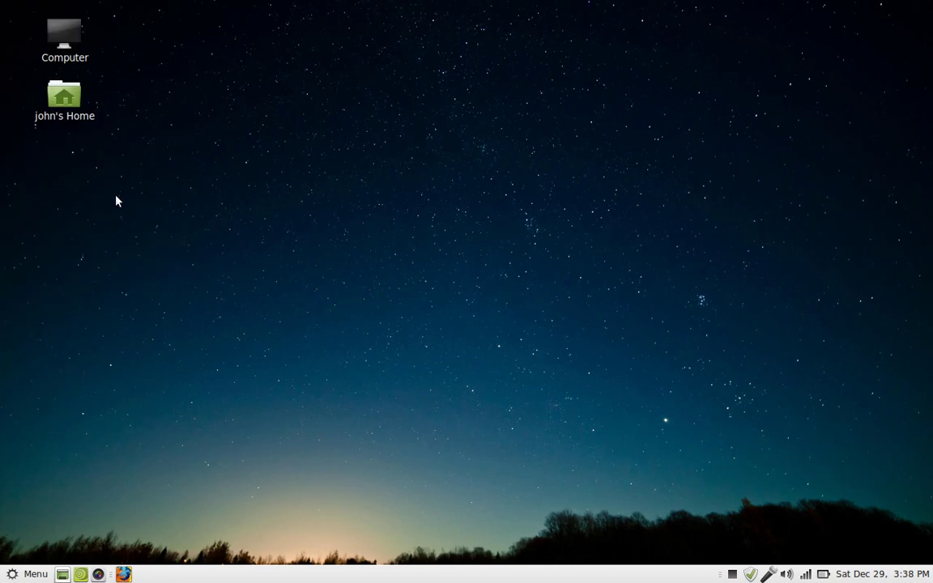
click(123, 575)
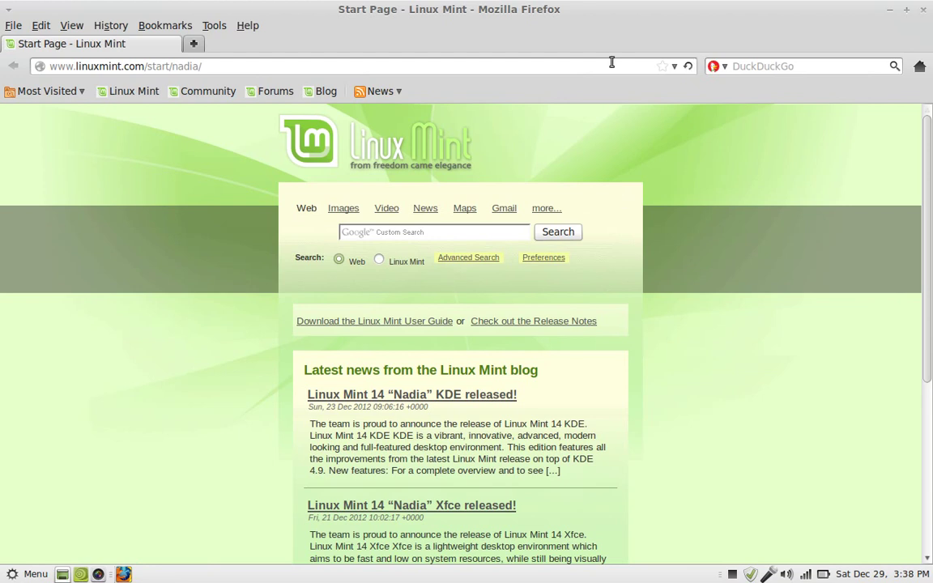
click(576, 66)
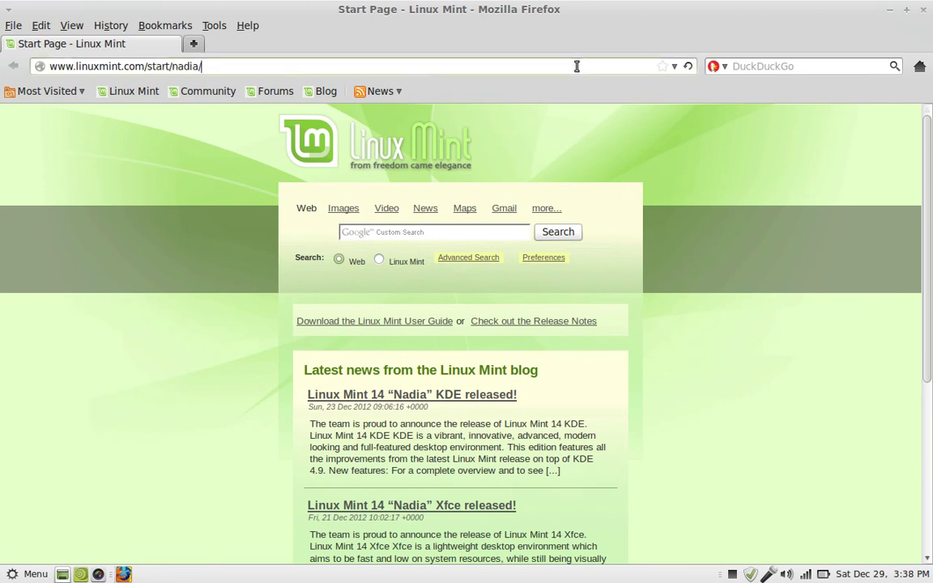
key(ctrl+a)
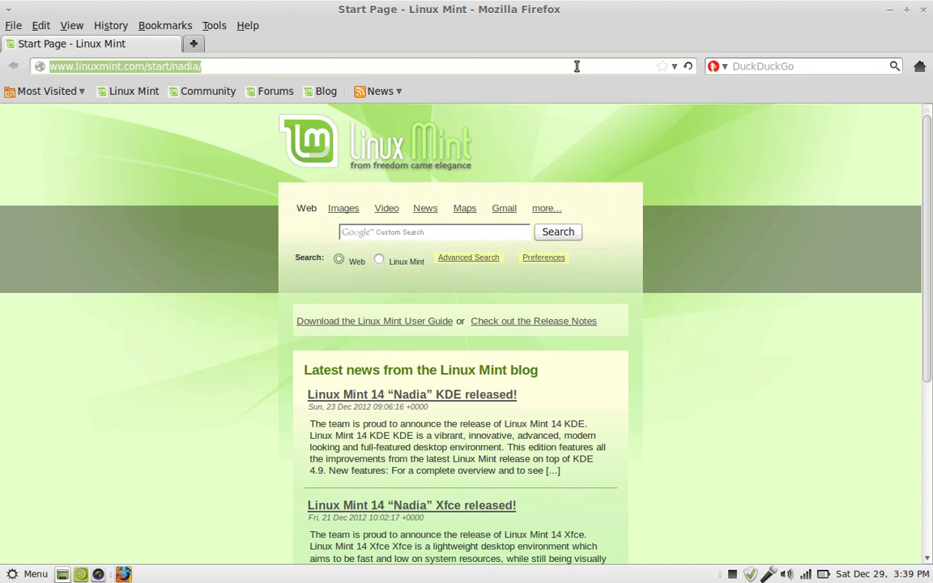
text(espn.go.com)
key(Return)
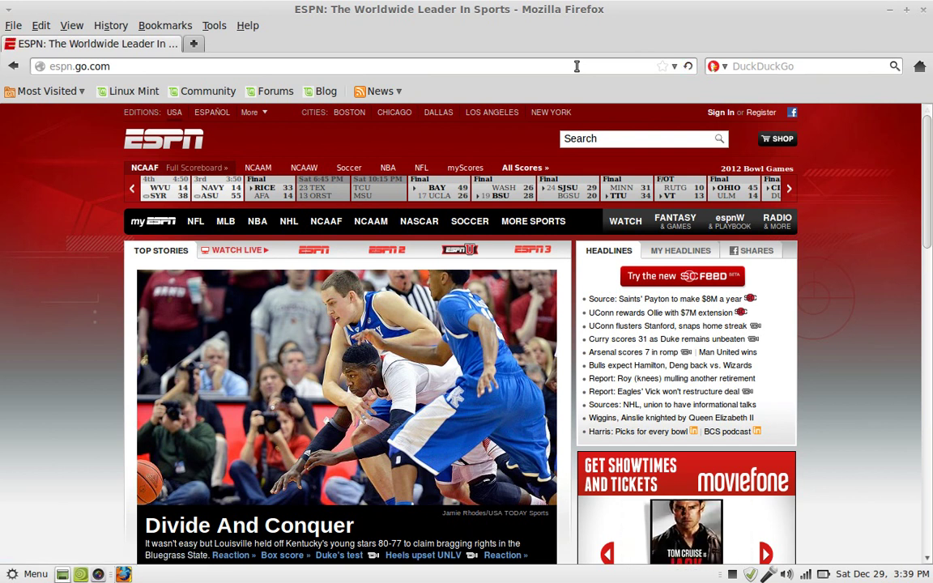
Load cellularphonesuperstore.com in place of ESPN and scroll down to the Solavei plan's 'How do I get Started?' section.
key(ctrl+a)
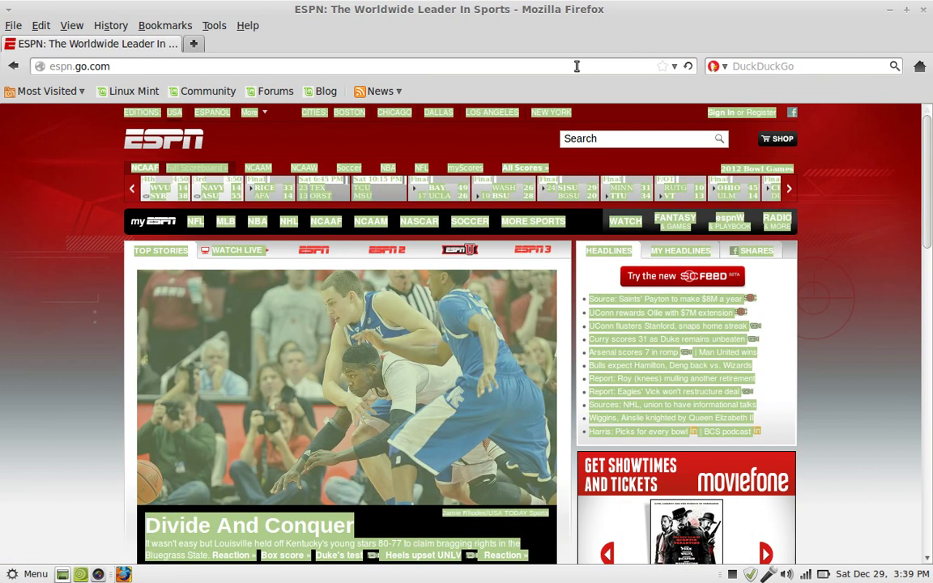
click(576, 67)
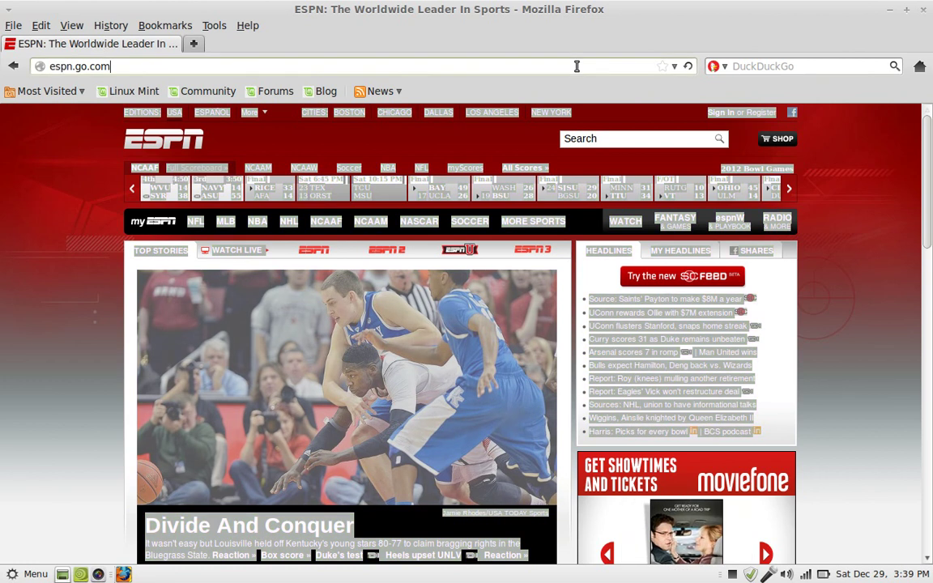
key(ctrl+a)
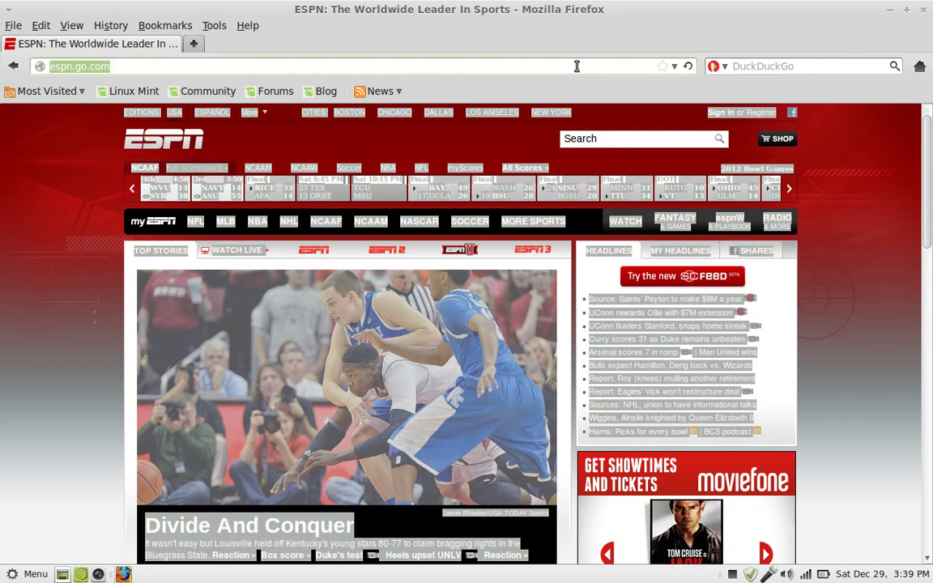
text(celll)
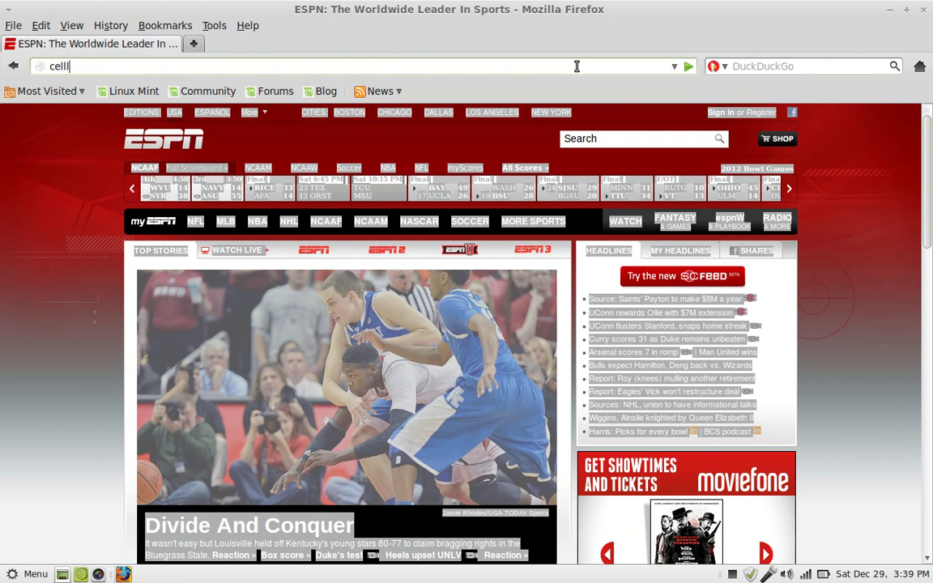
text(ularph)
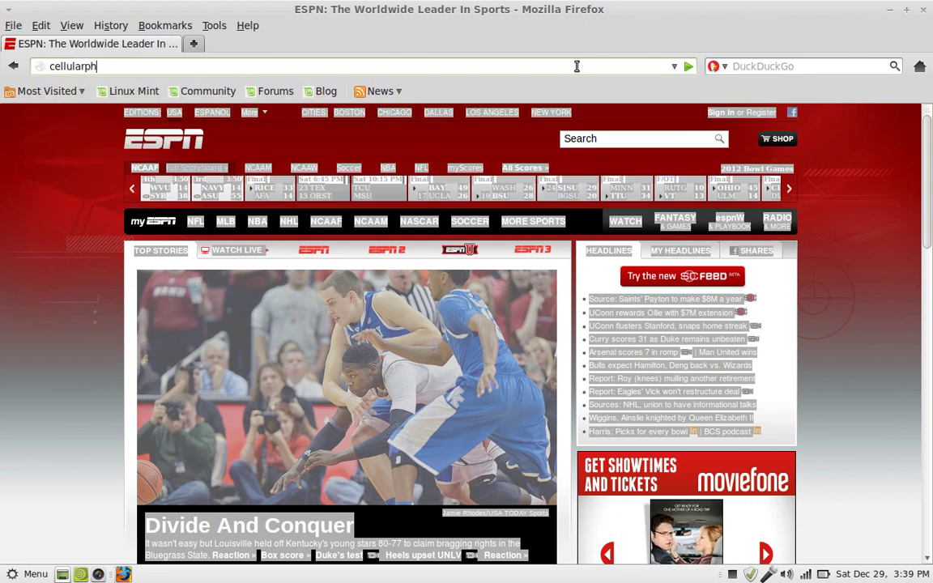
text(onesuper)
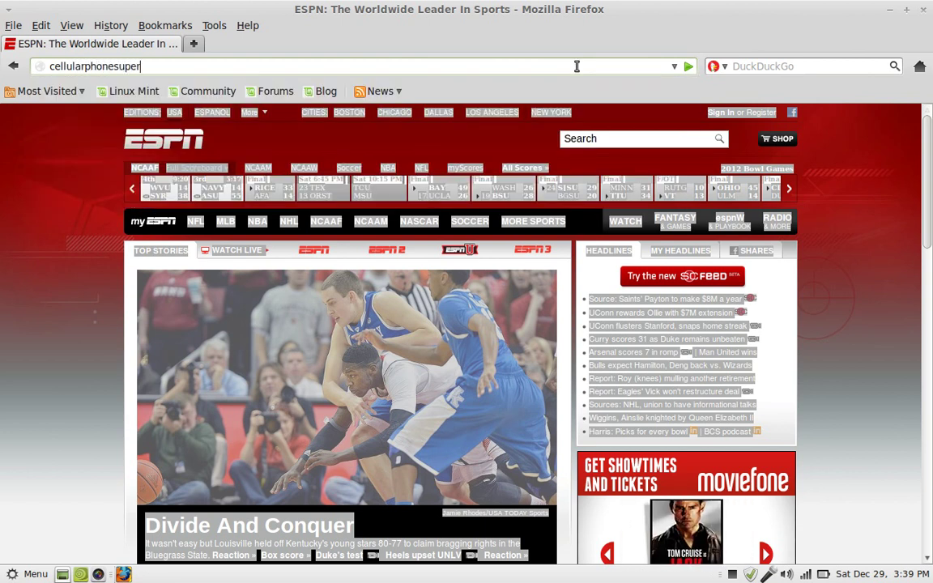
text(store.com)
key(Return)
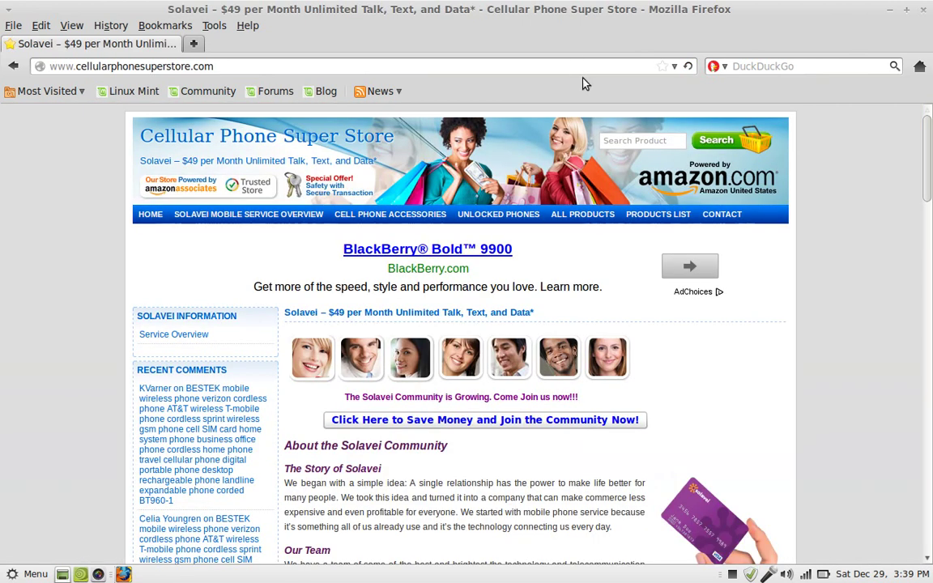
click(928, 558)
scroll(927, 558, down, 10)
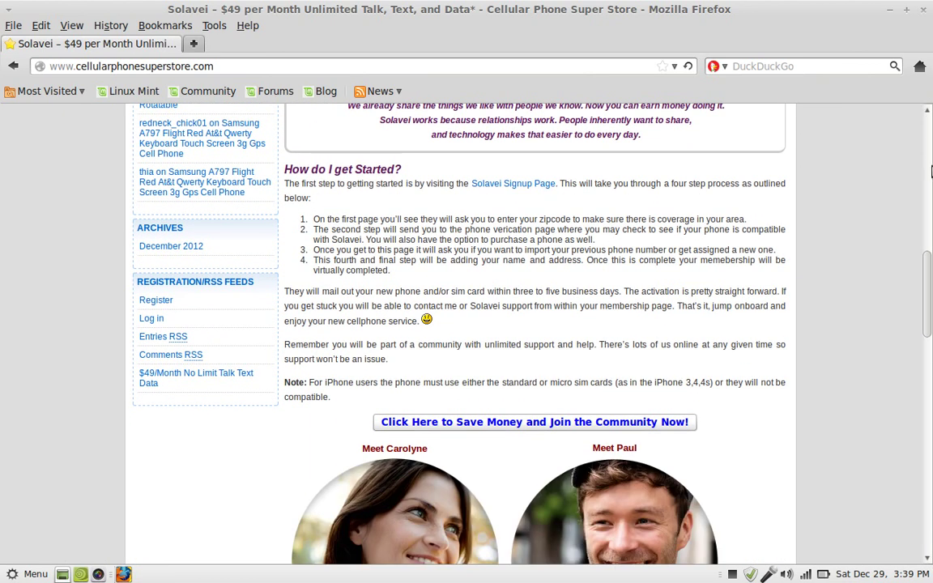
Close the Firefox window to return to the starry-night desktop.
click(923, 10)
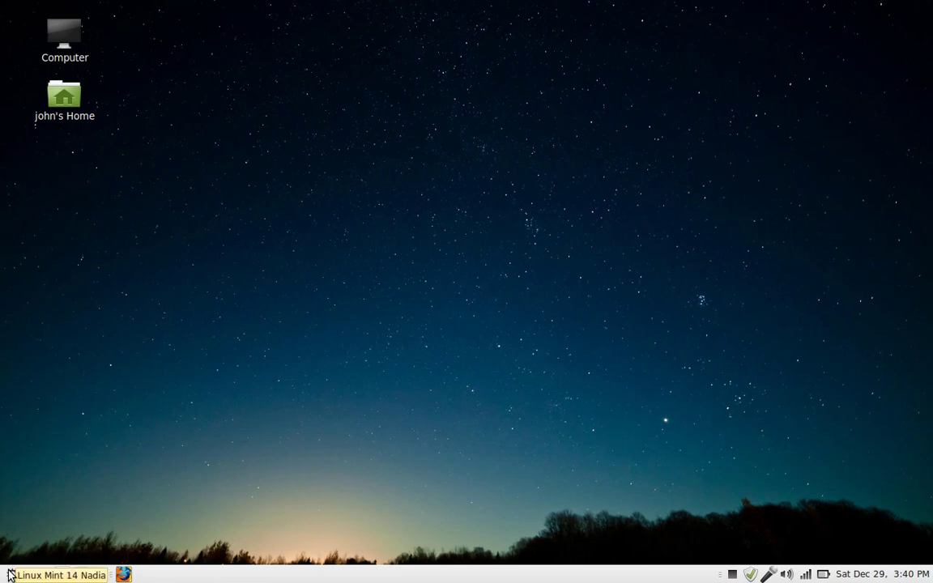
click(11, 575)
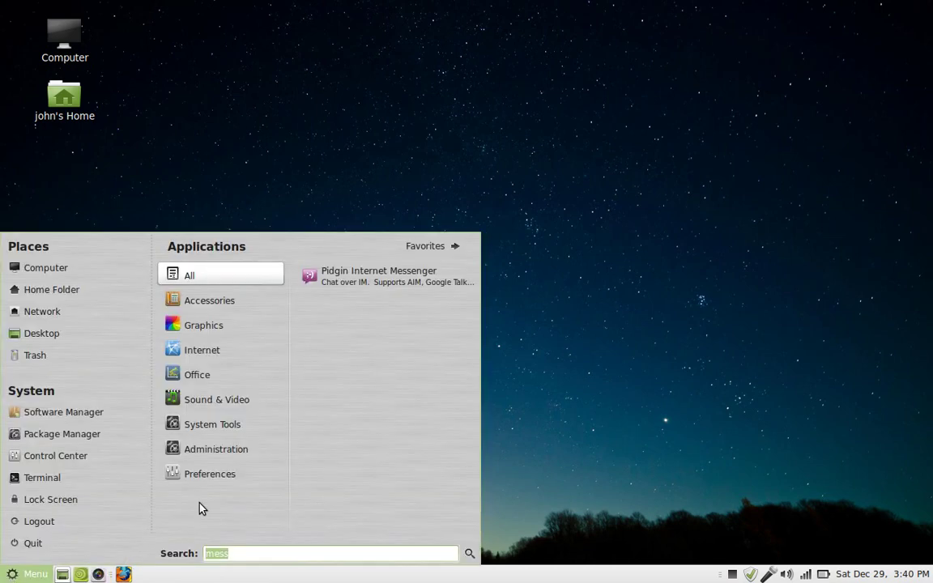
text(gimp)
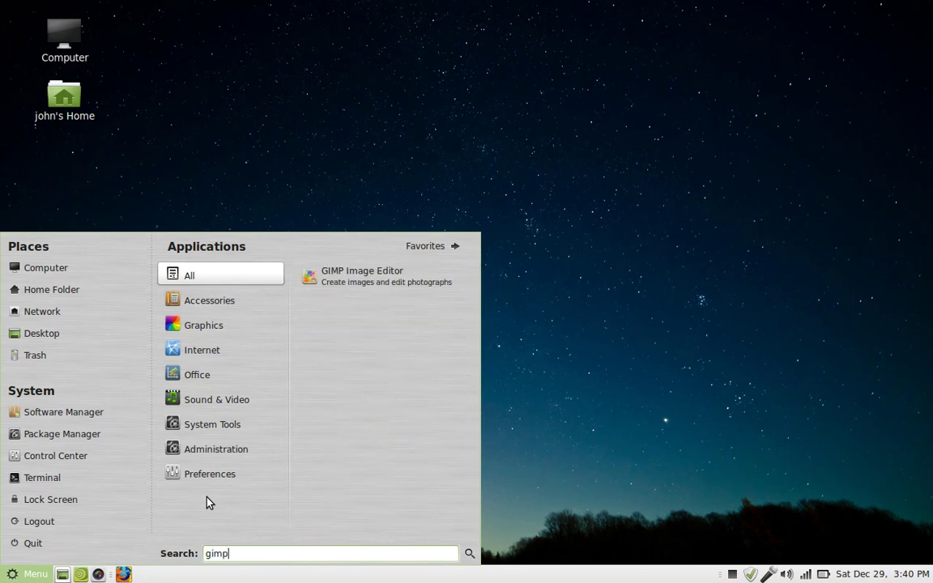
click(373, 281)
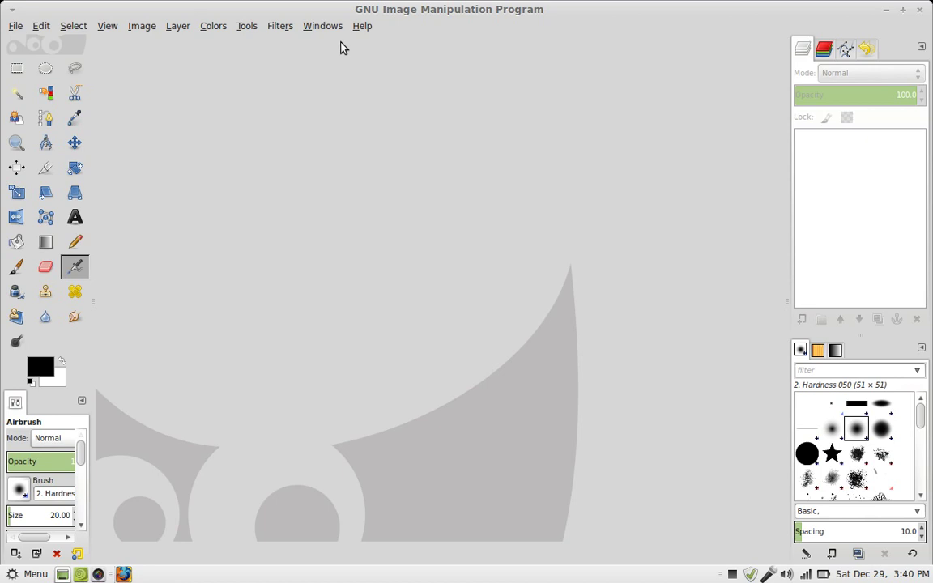
click(327, 28)
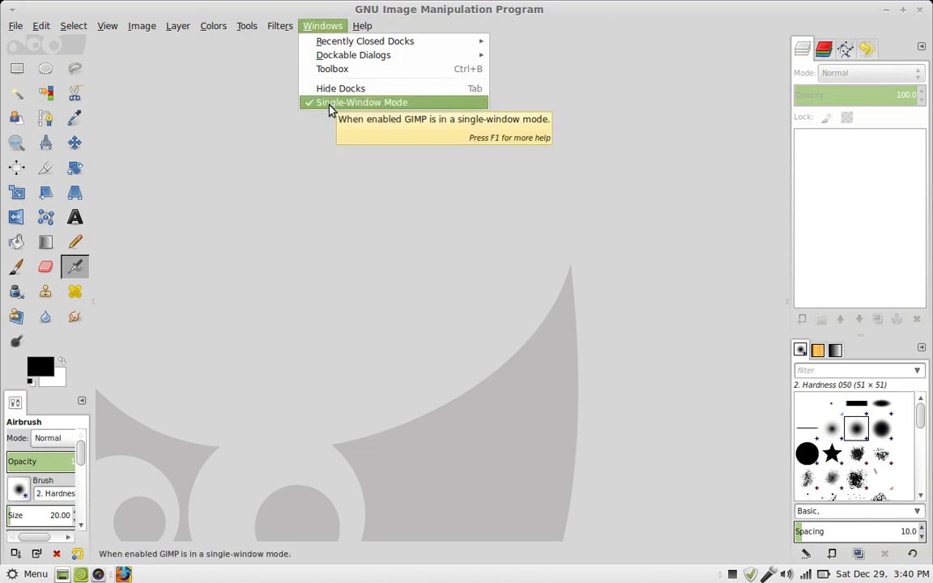
click(336, 203)
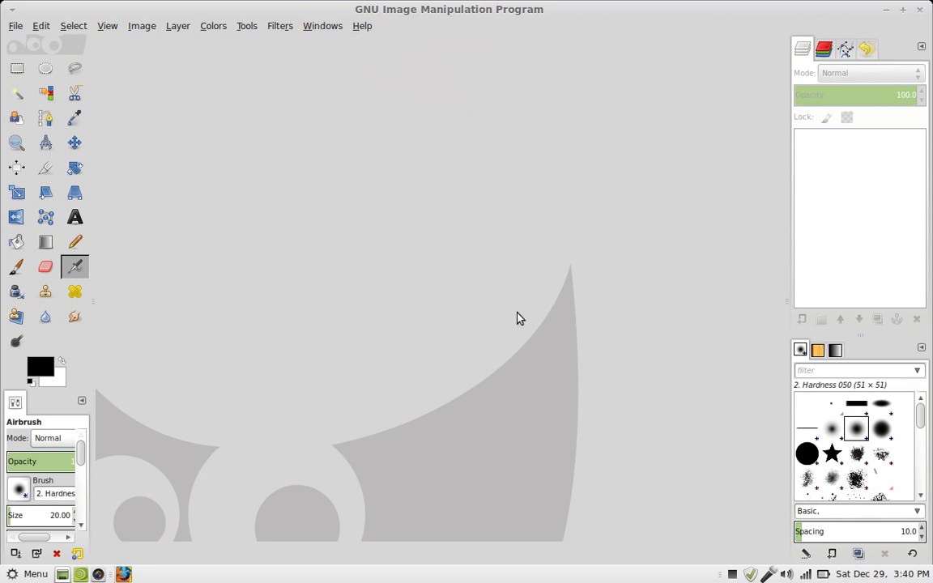
click(920, 11)
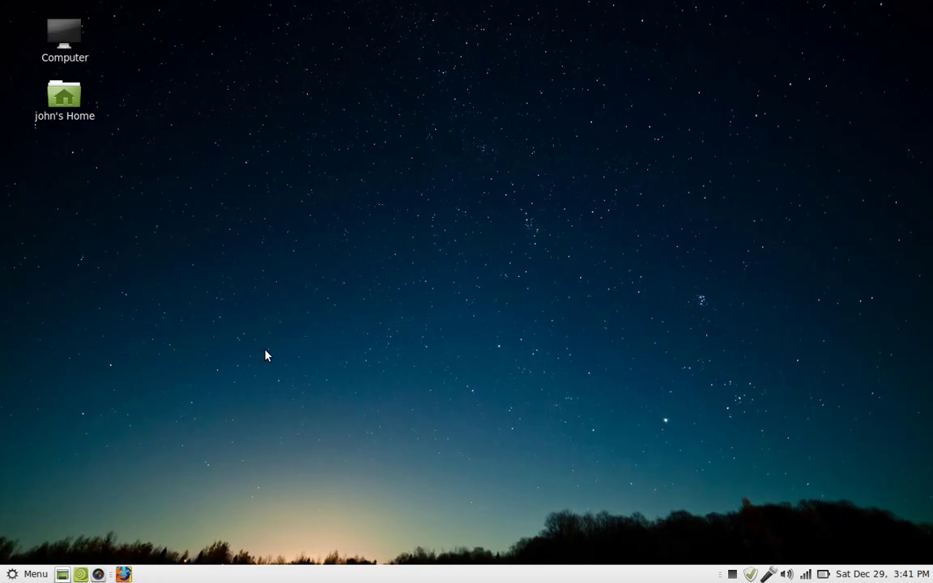
Dismiss the application Menu and bring up the system-tray recorder's Stop/Pause options.
click(11, 577)
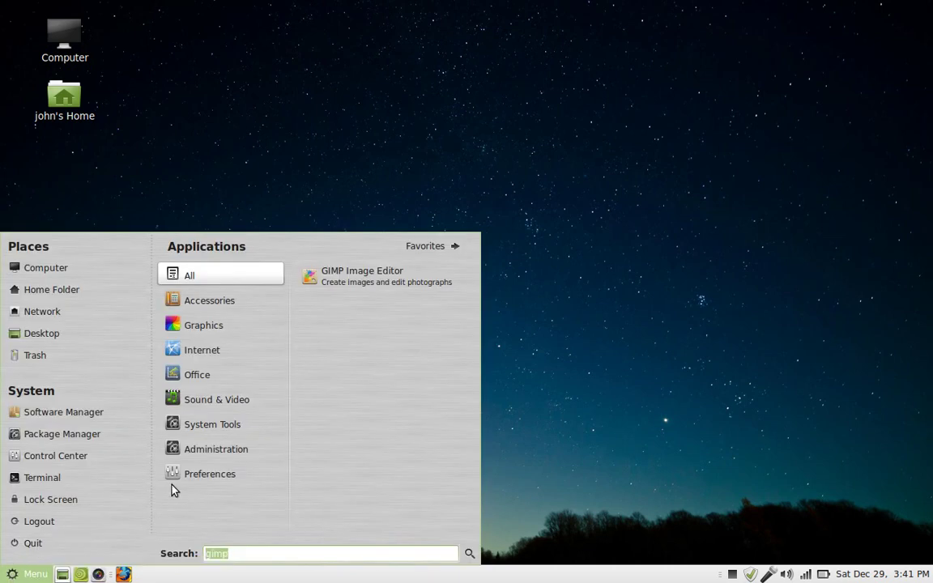
click(733, 575)
click(733, 574)
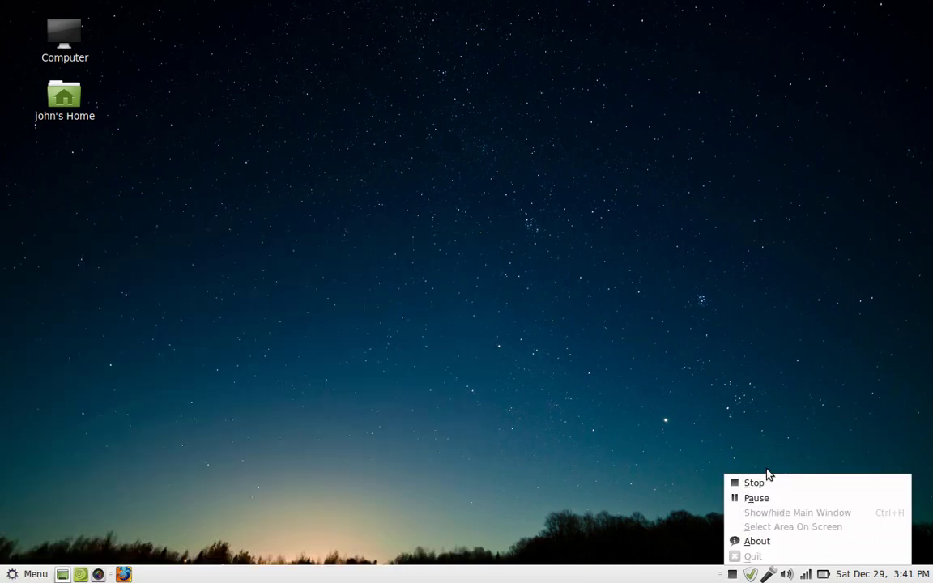